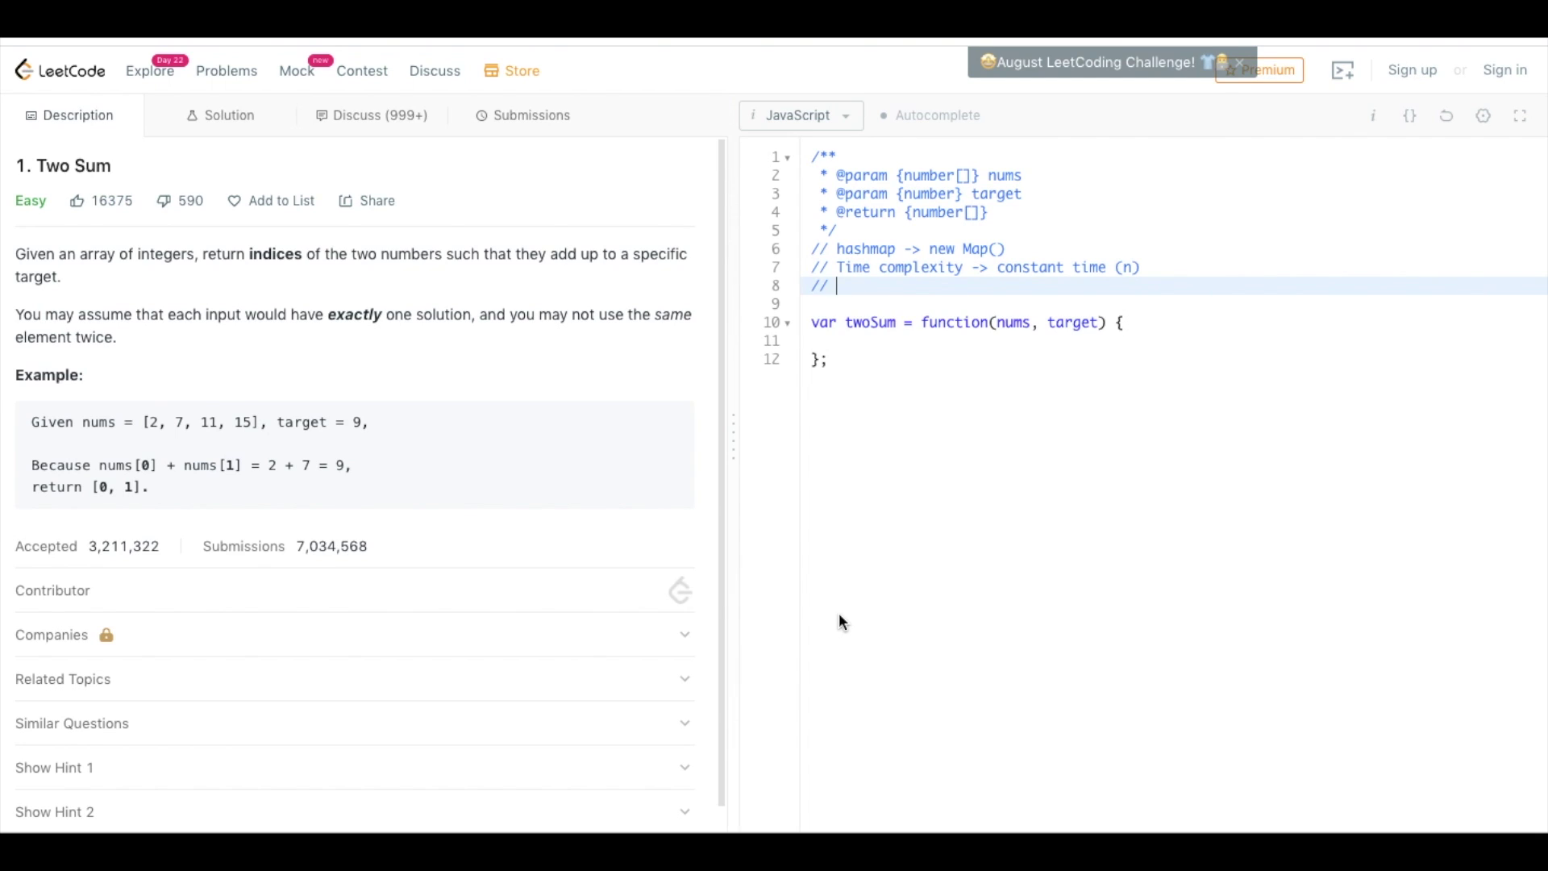
Place the cursor inside the twoSum function body below the planning comments
click(920, 343)
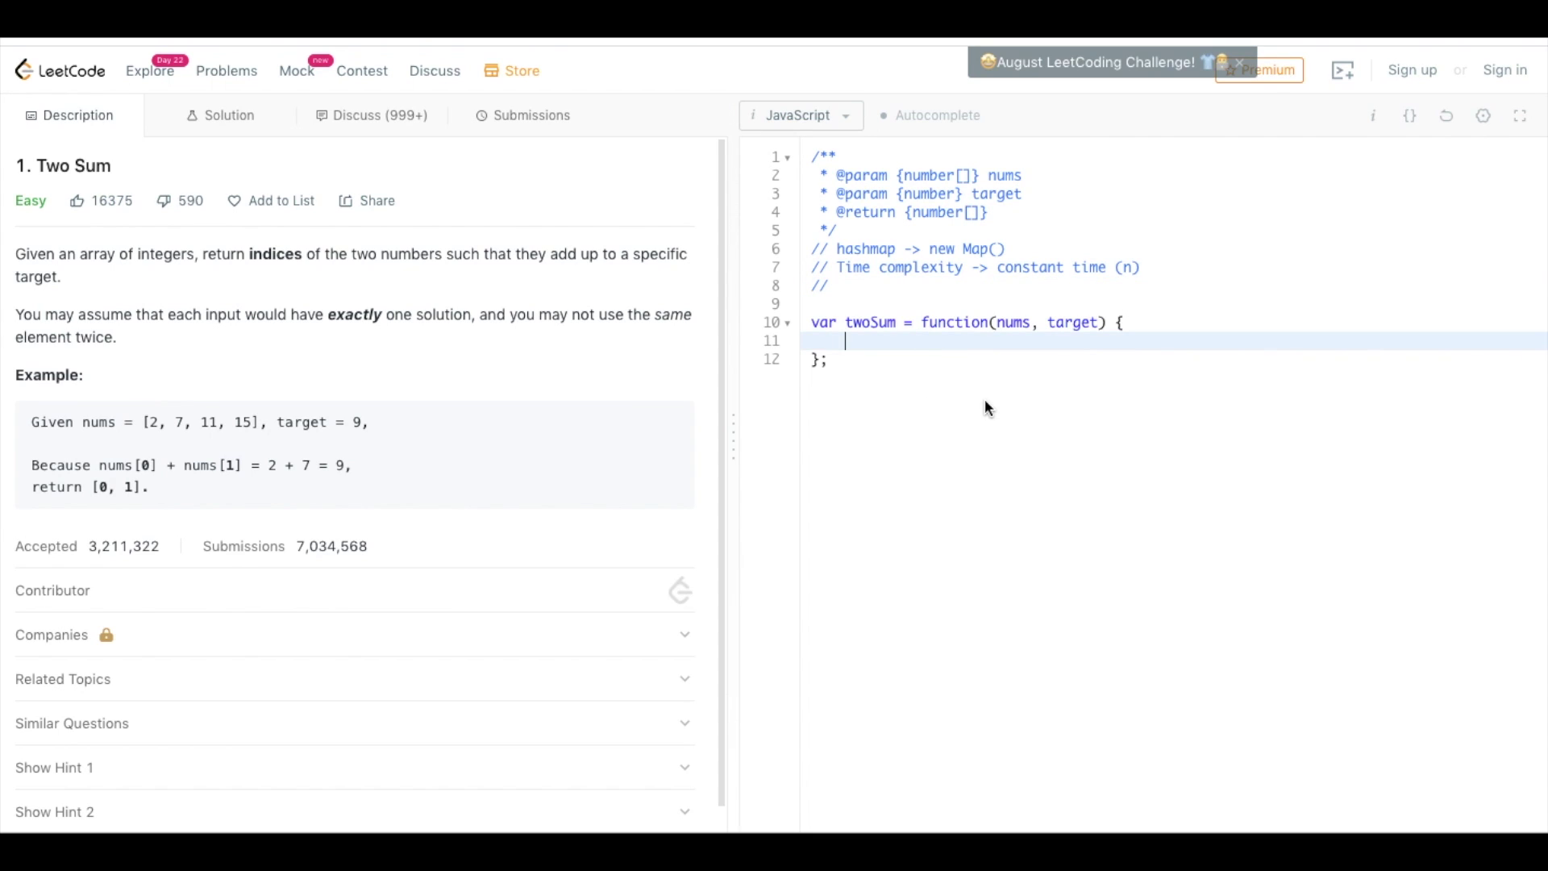
Declare let sums = []; and let hashTable = new Map(); at the top of twoSum
key(Return)
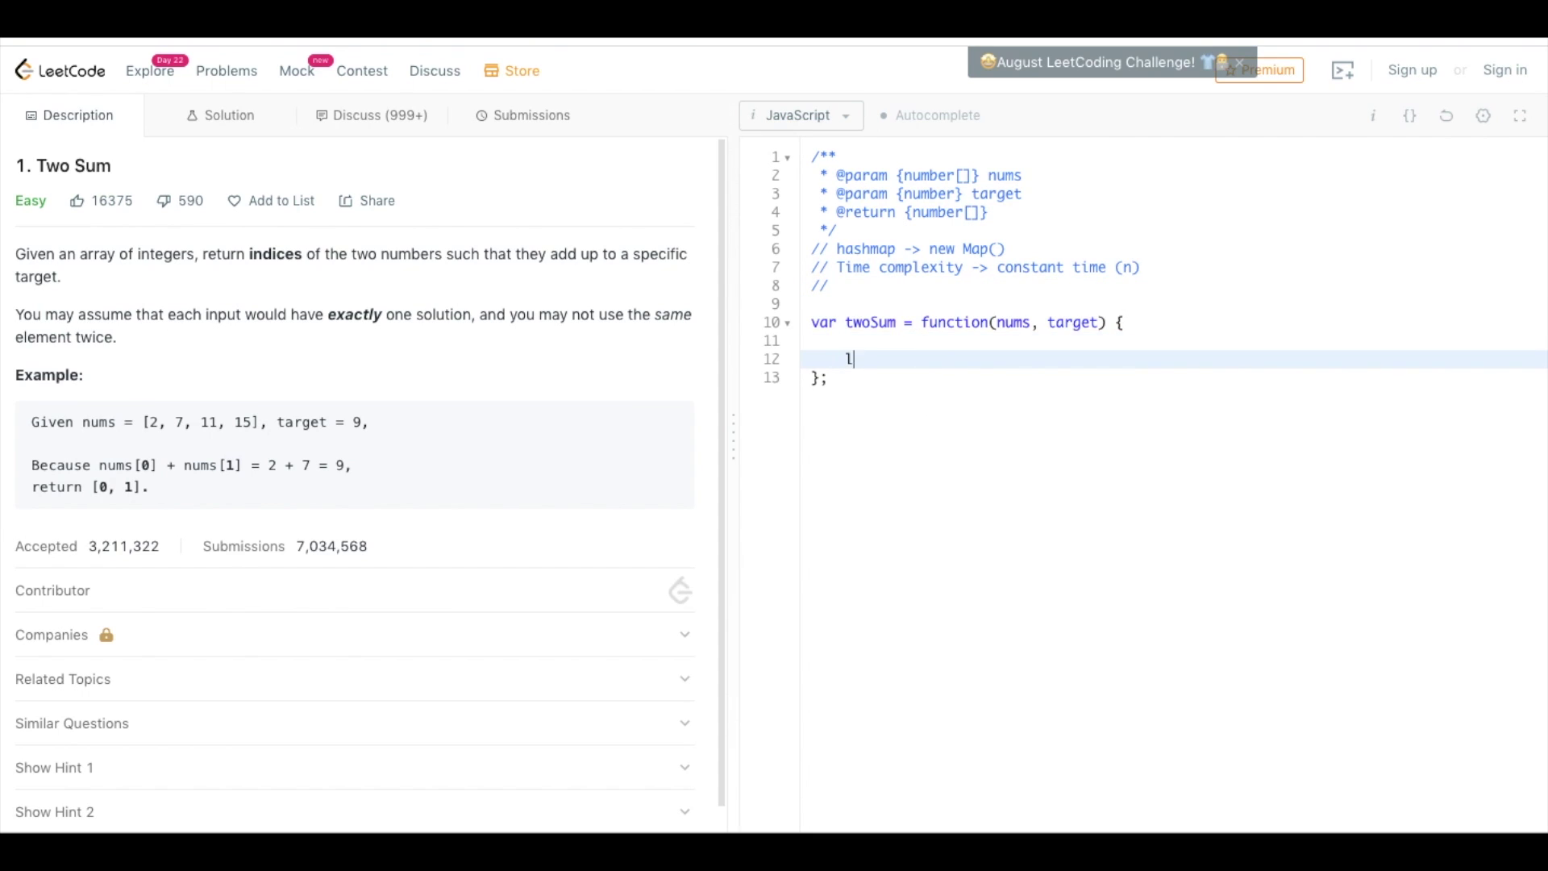
text(let )
text(sum)
text(s)
text( = )
text([])
text(;)
key(Return)
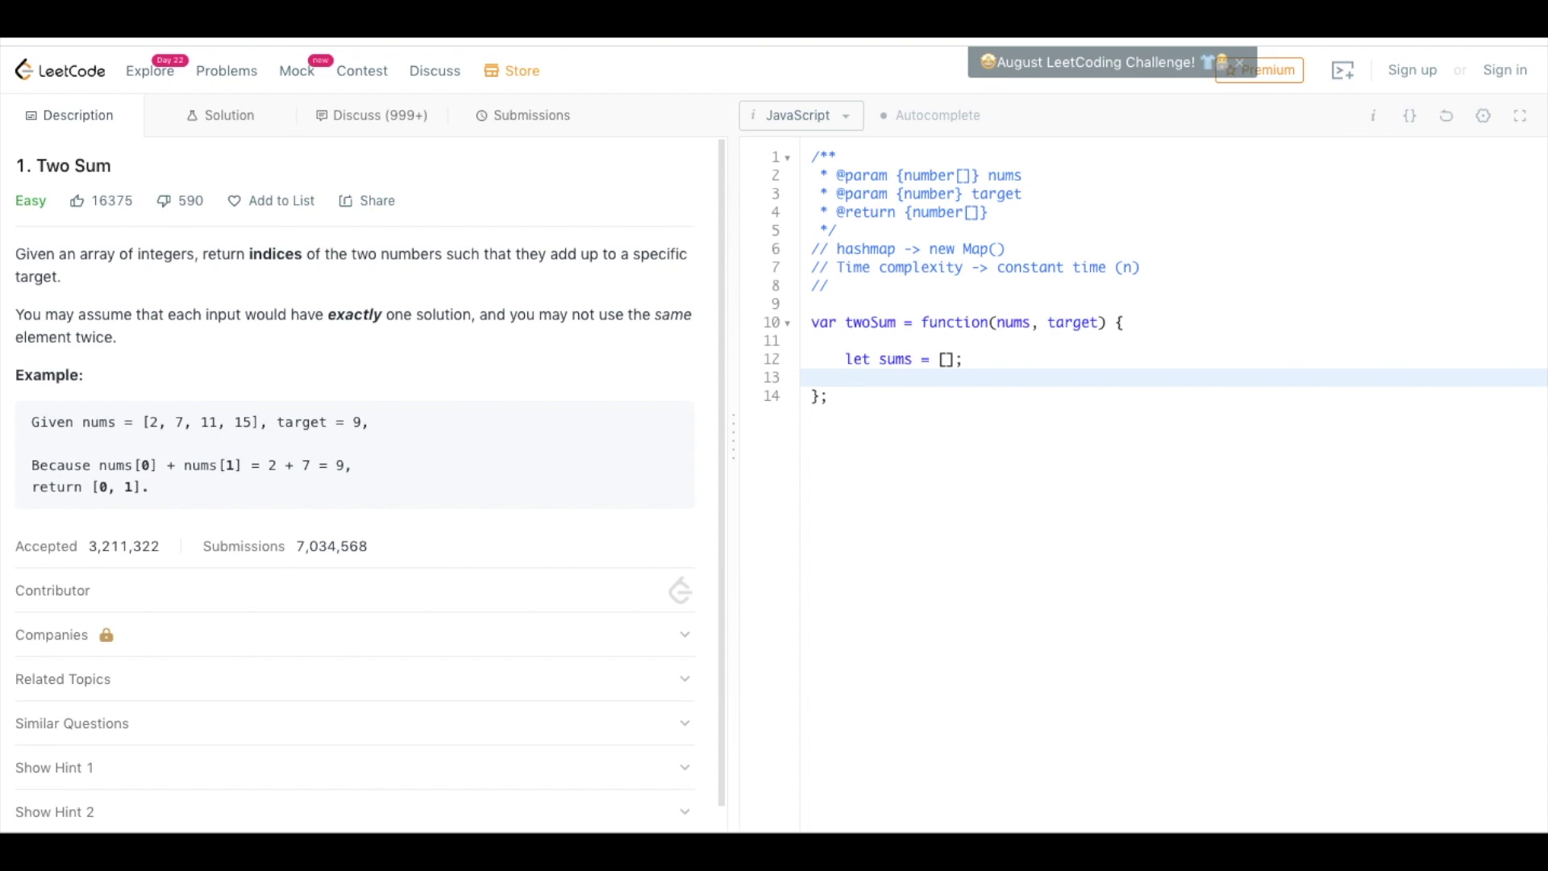
text(co)
text(ns)
text(t)
key(BackSpace)
key(BackSpace)
key(BackSpace)
key(BackSpace)
key(BackSpace)
text(let )
text(has)
text(hTAbl)
text(e)
key(BackSpace)
key(BackSpace)
key(BackSpace)
key(BackSpace)
key(BackSpace)
text(a)
text(ble = )
text(new M)
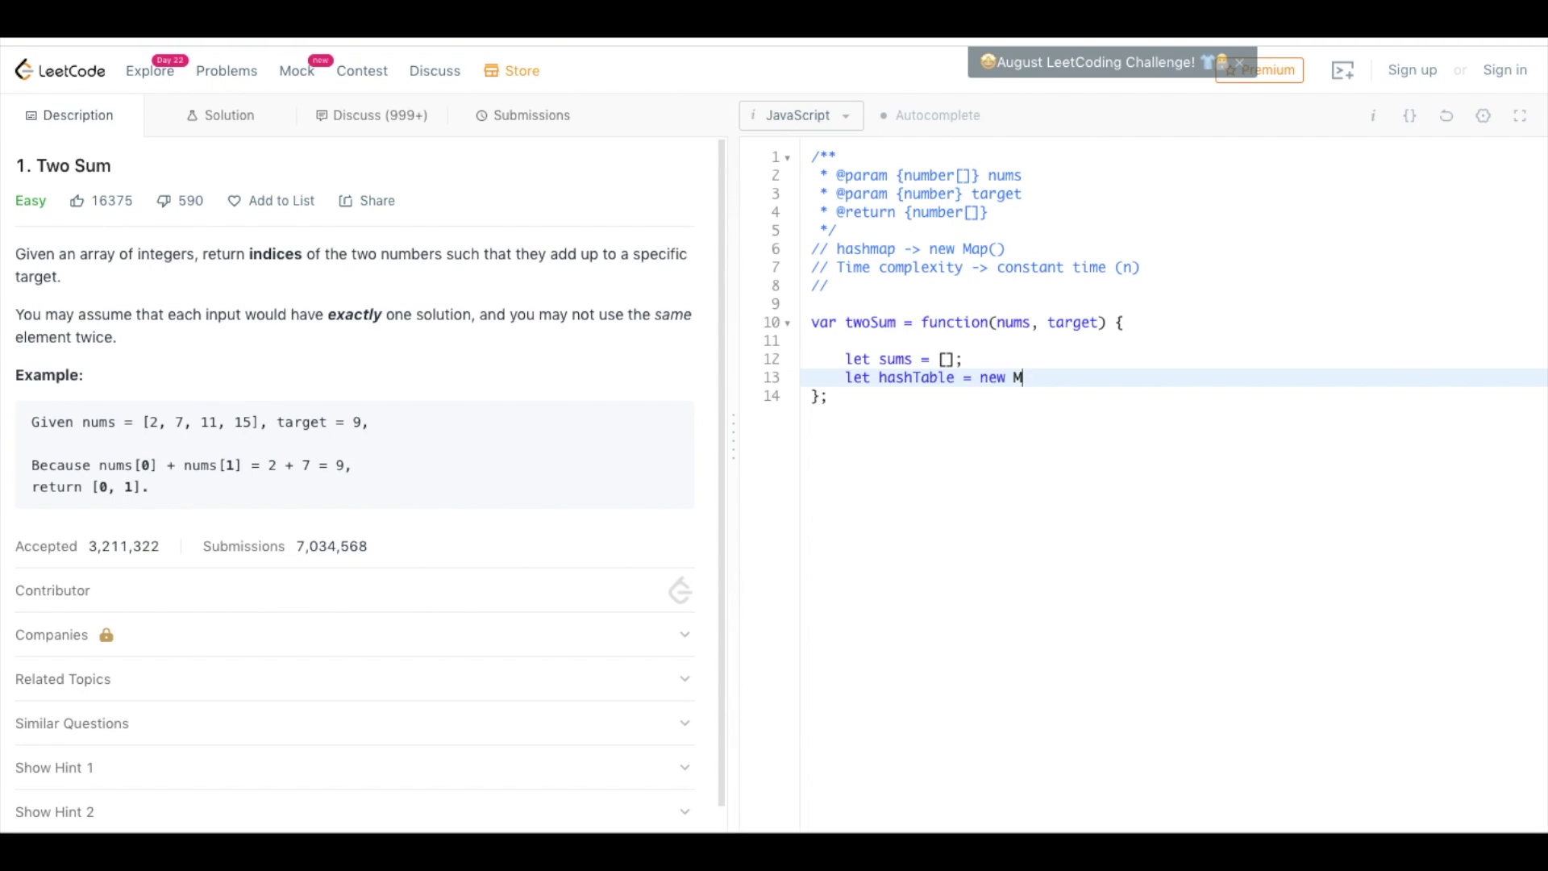
text(Ap)
key(BackSpace)
key(BackSpace)
text(a)
text(p())
text(;)
key(Return)
text(for()
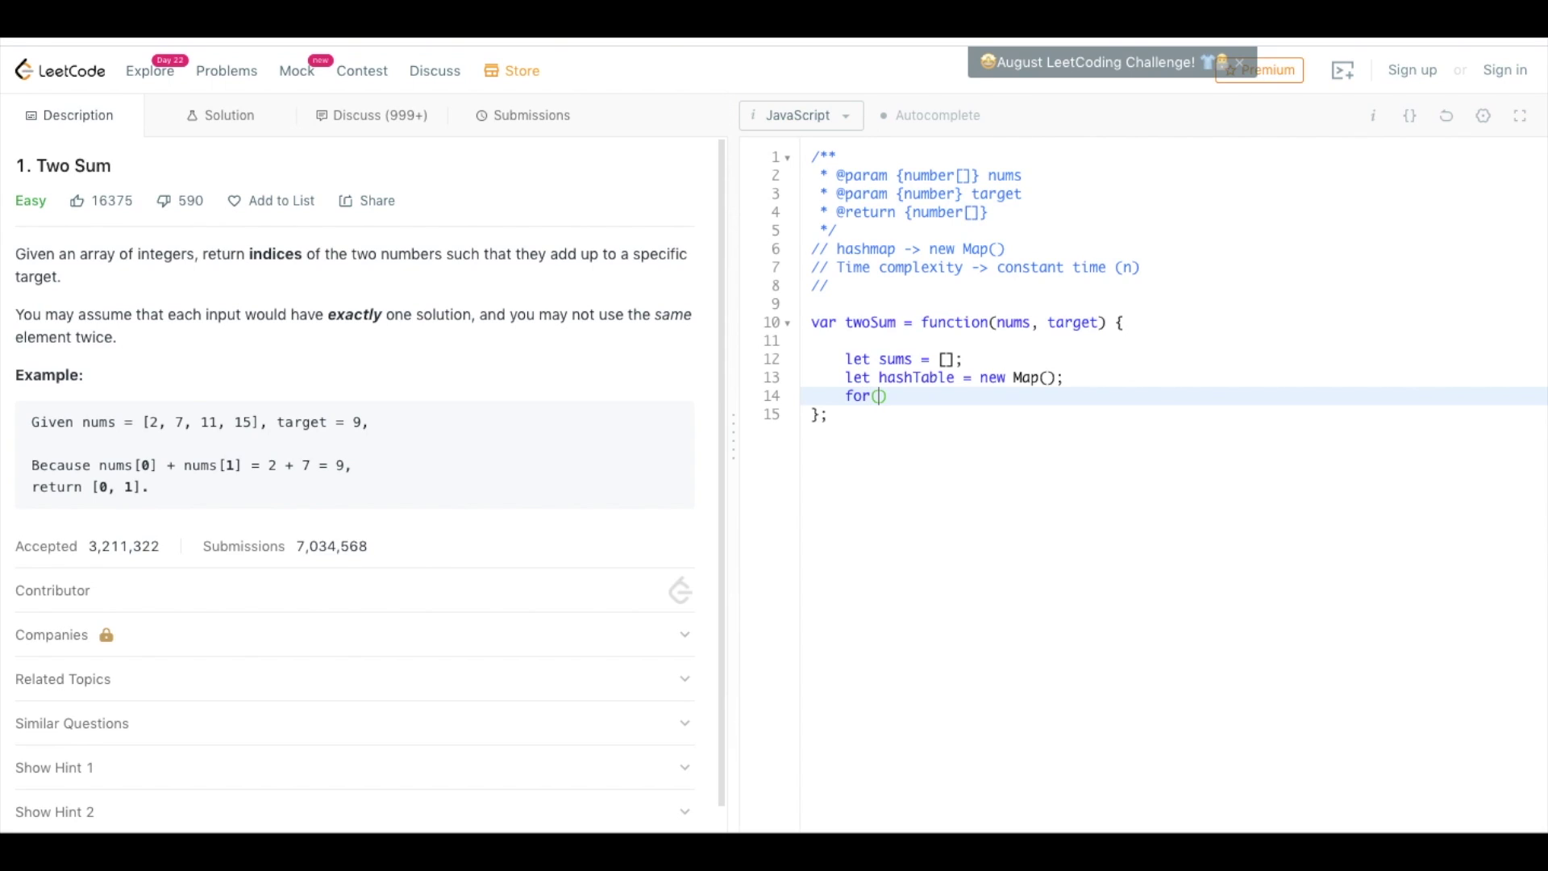
text(let i )
text(=0; )
text(i < )
text(nu)
text(ms.len)
text(gth)
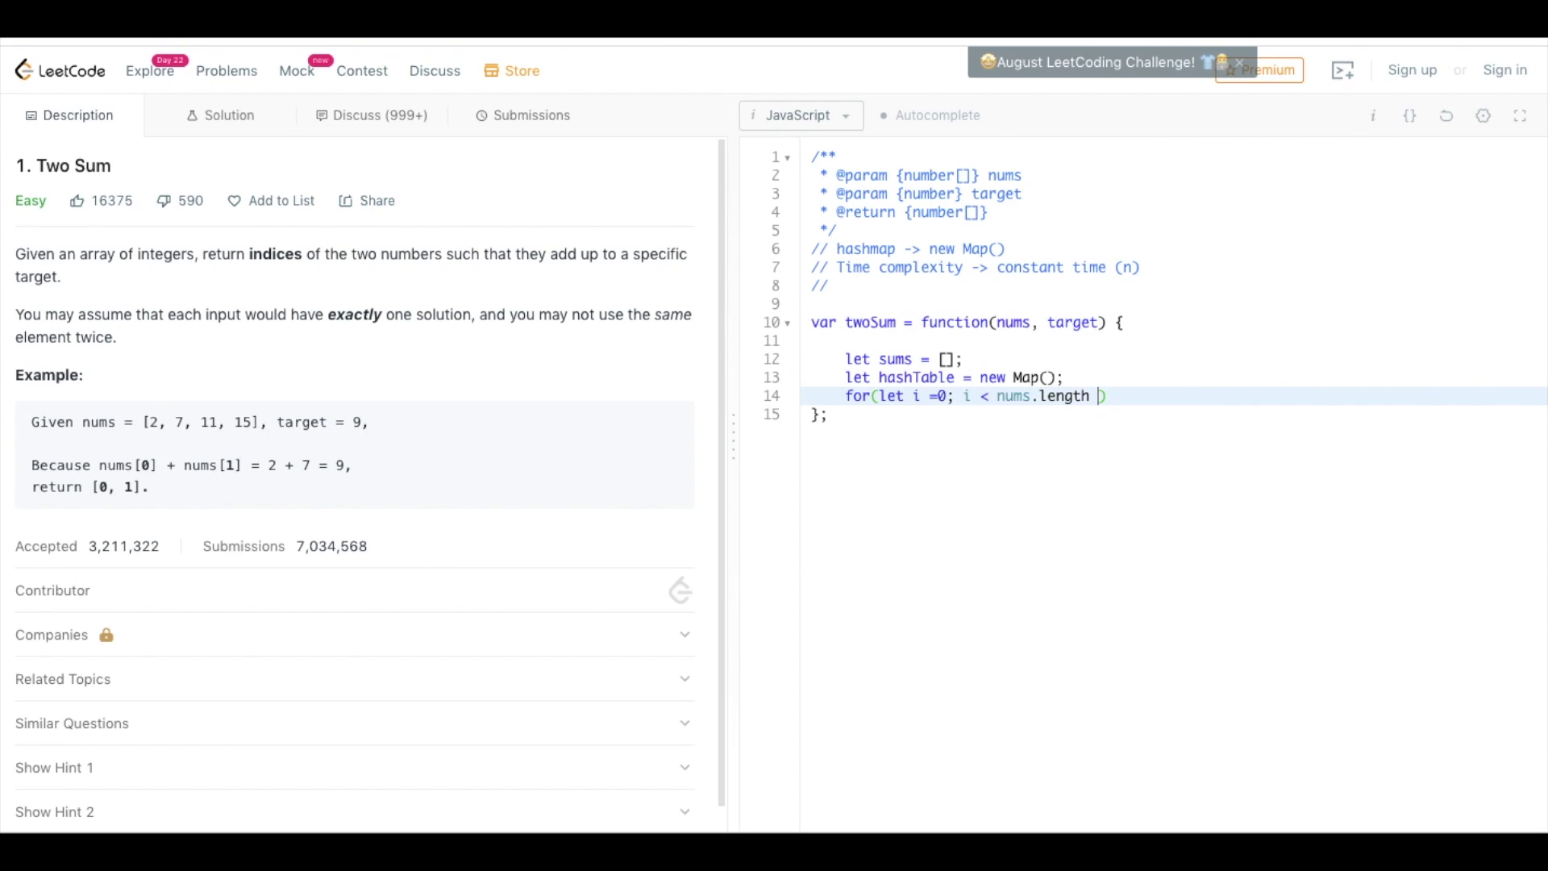
Write the for loop header over nums.length with i++ and open its braced body
key(BackSpace)
text(; i =)
key(BackSpace)
text(+)
text(= 1)
key(Right)
text({)
key(Return)
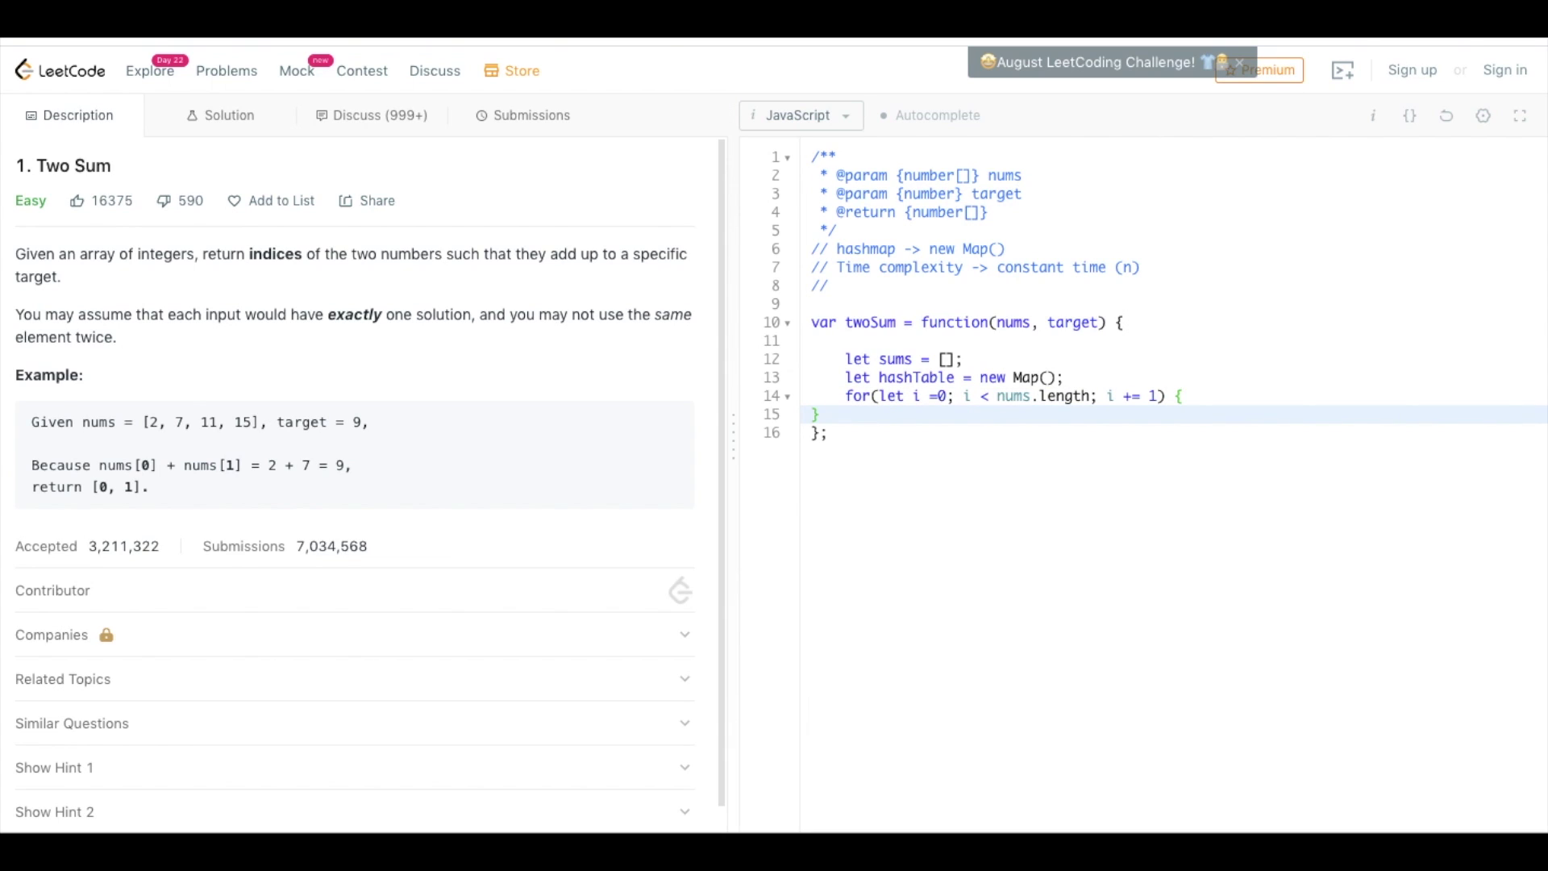
click(1211, 396)
key(Return)
key(Return)
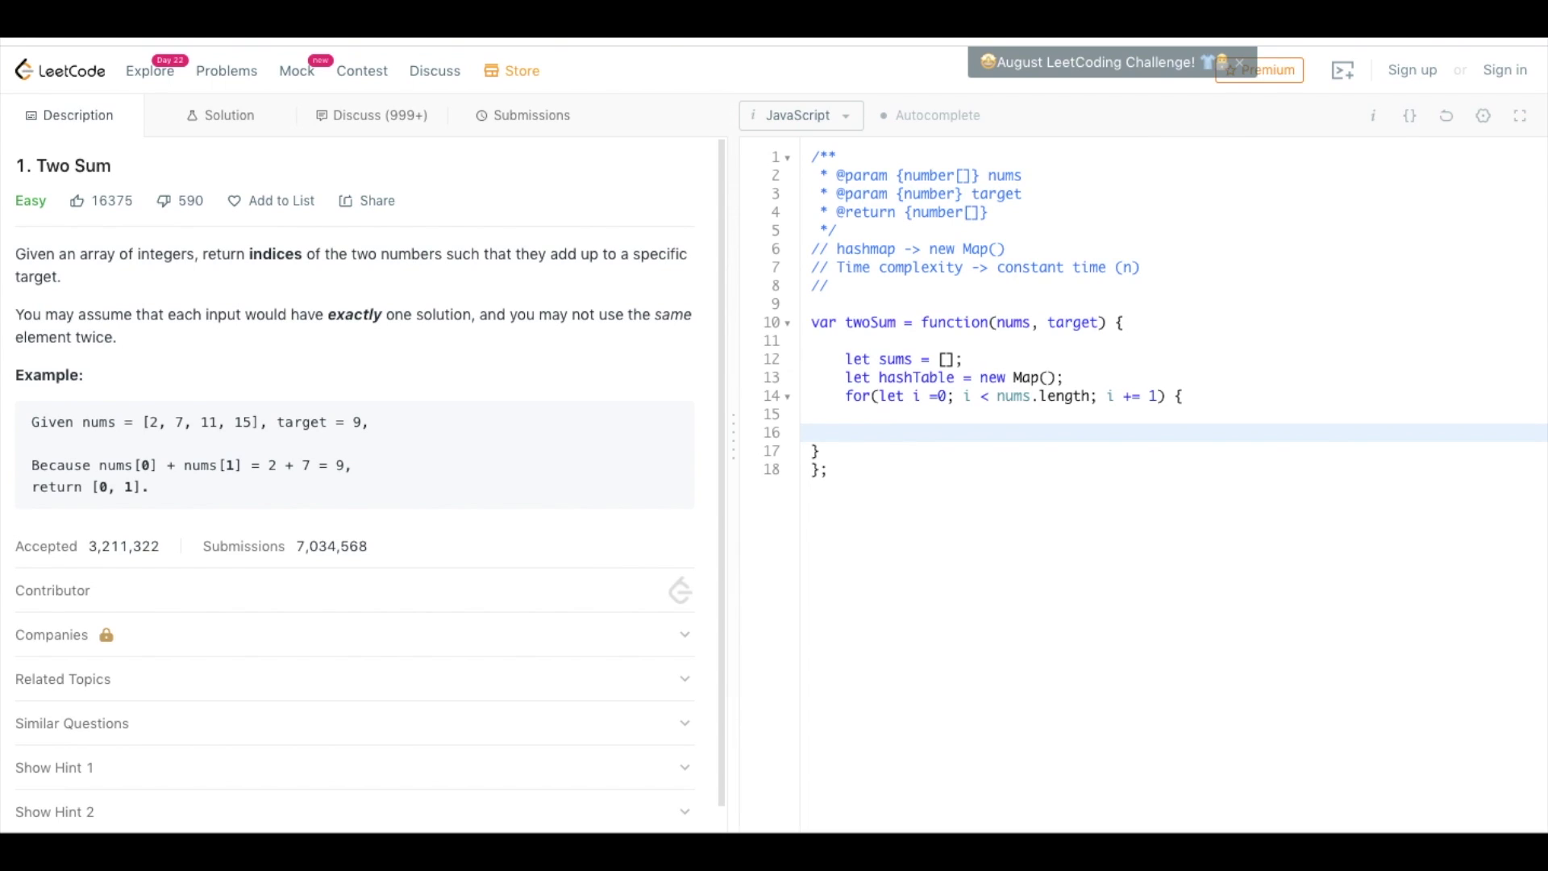
key(Tab)
text(l)
key(BackSpace)
key(BackSpace)
key(BackSpace)
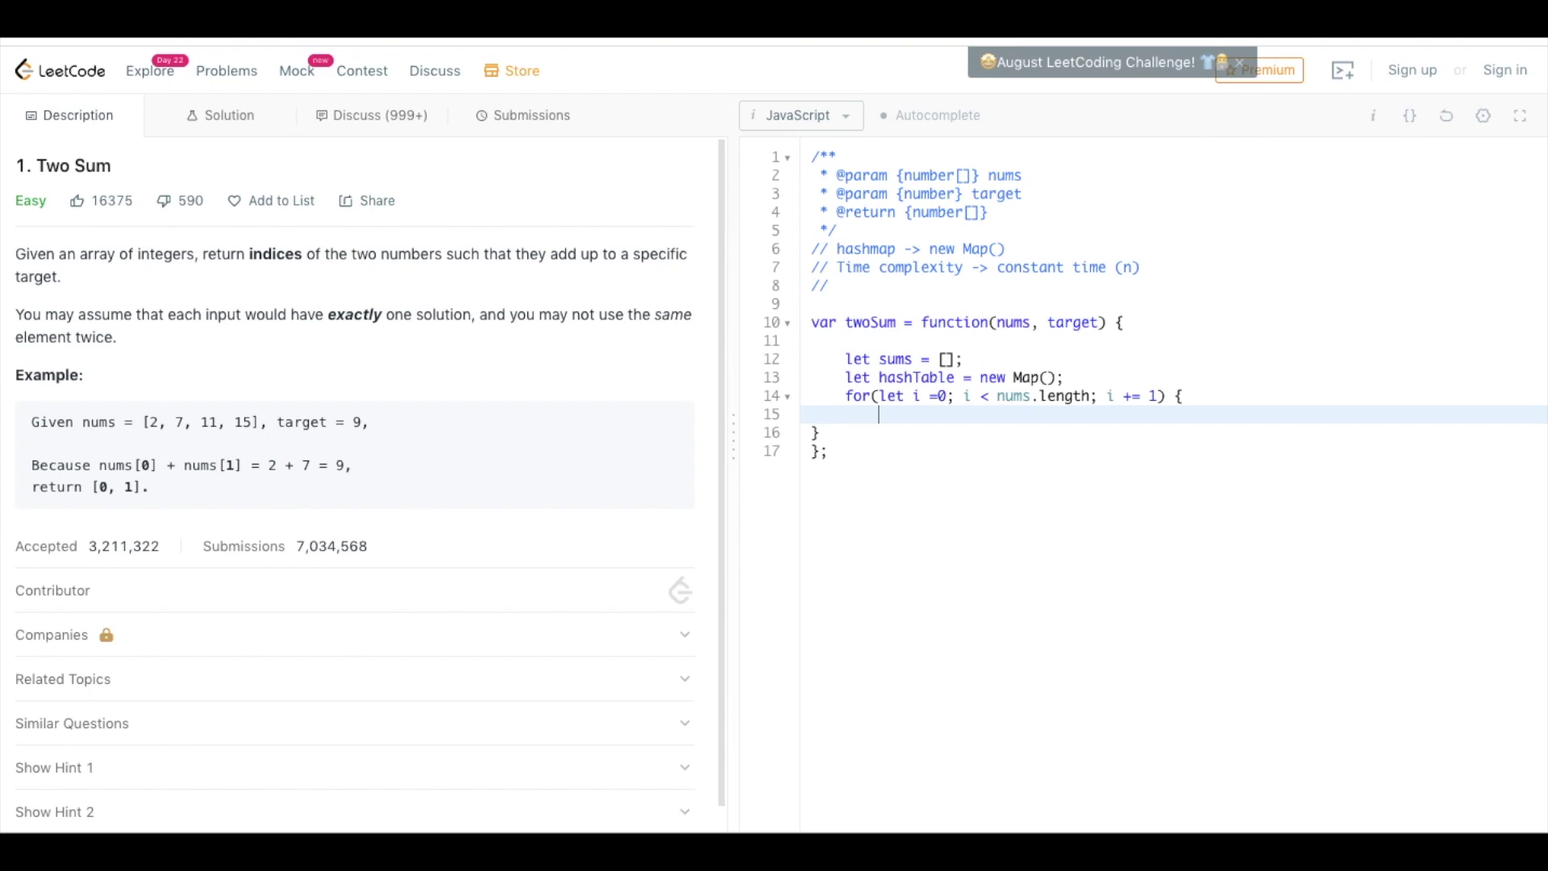
text(let )
text(su)
text(mninus)
Store let sumMinusElement = target - nums[i]; inside the loop and start the next line
key(BackSpace)
key(BackSpace)
key(BackSpace)
key(BackSpace)
key(BackSpace)
text(M)
text(inus)
text(Element)
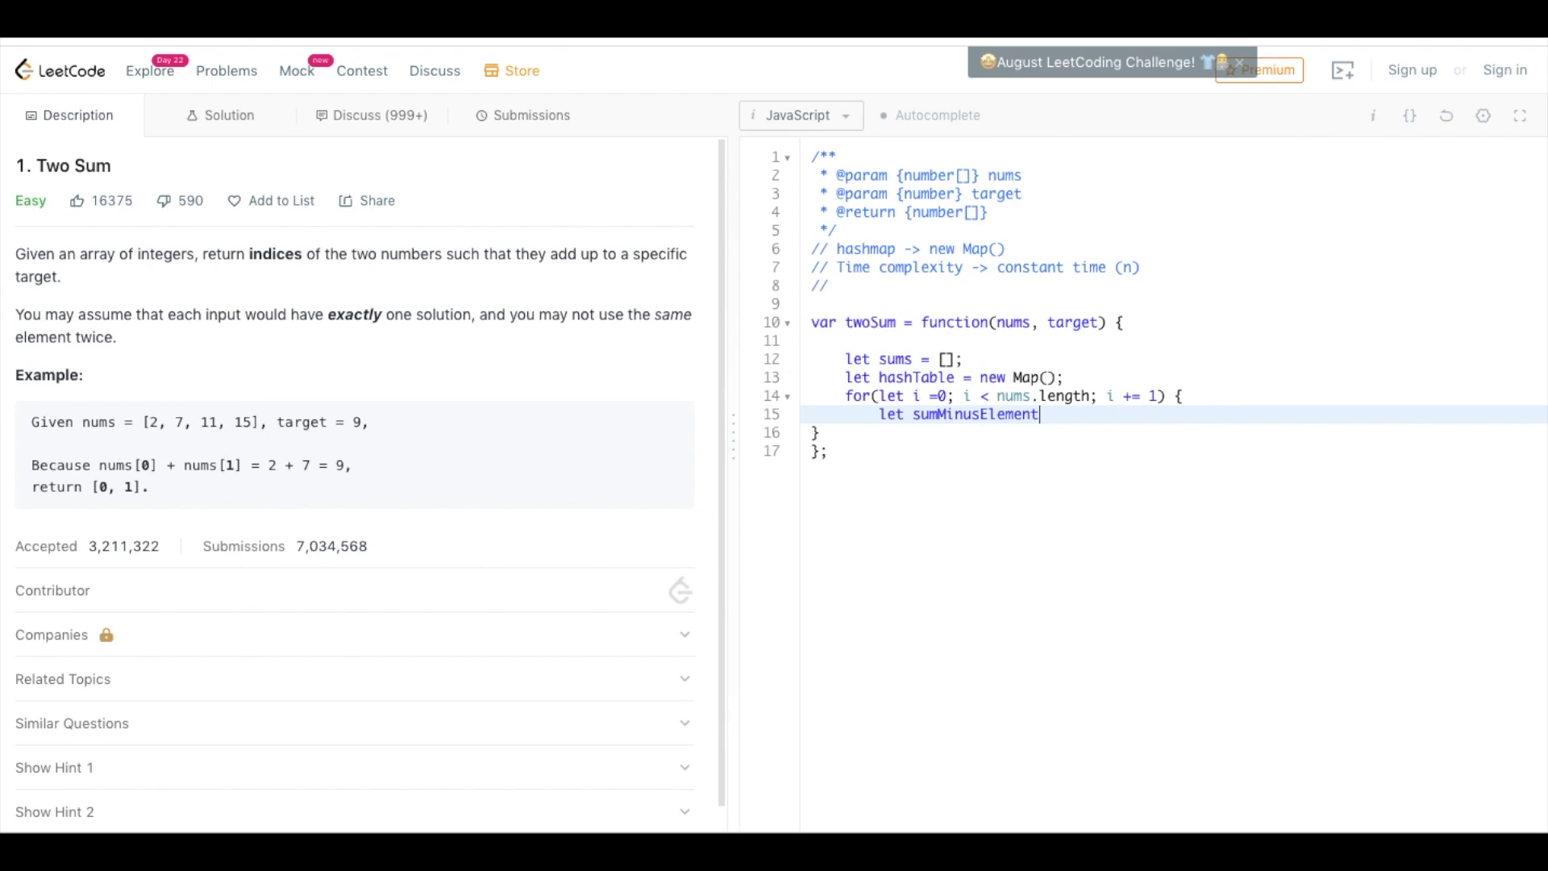
text( -=)
key(BackSpace)
key(BackSpace)
text(= )
text(traget)
key(BackSpace)
key(BackSpace)
key(BackSpace)
text(arget)
text( -)
text( num)
text(s[)
text(i)
key(Right)
text(;)
key(Return)
text(if)
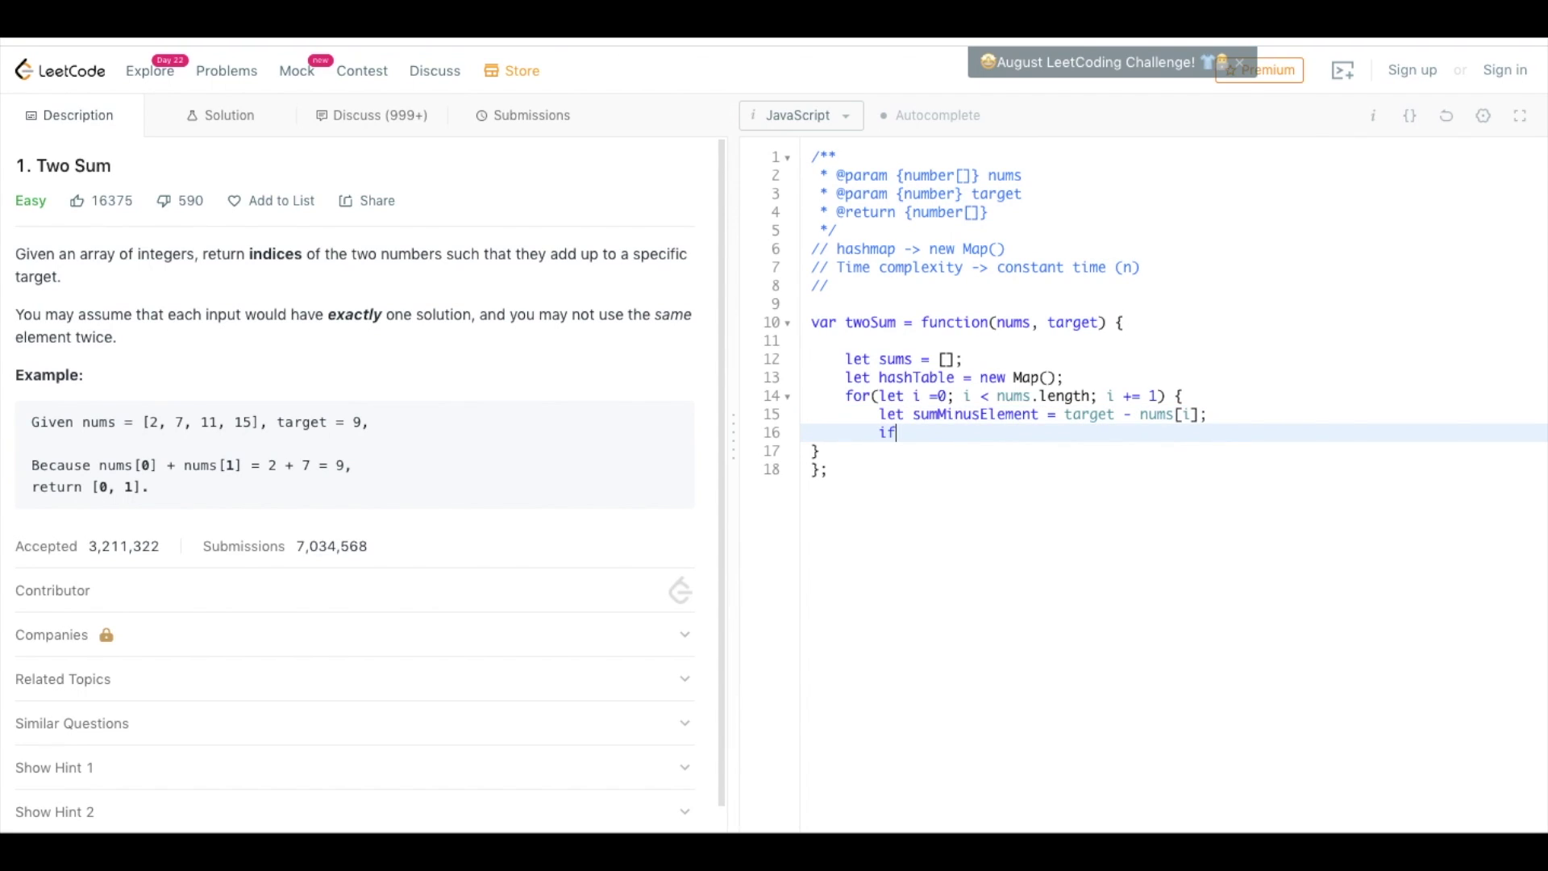
text(()
Begin the if condition with hashTable.has( after a pasted-then-undone variable name
double_click(962, 415)
key(ctrl+c)
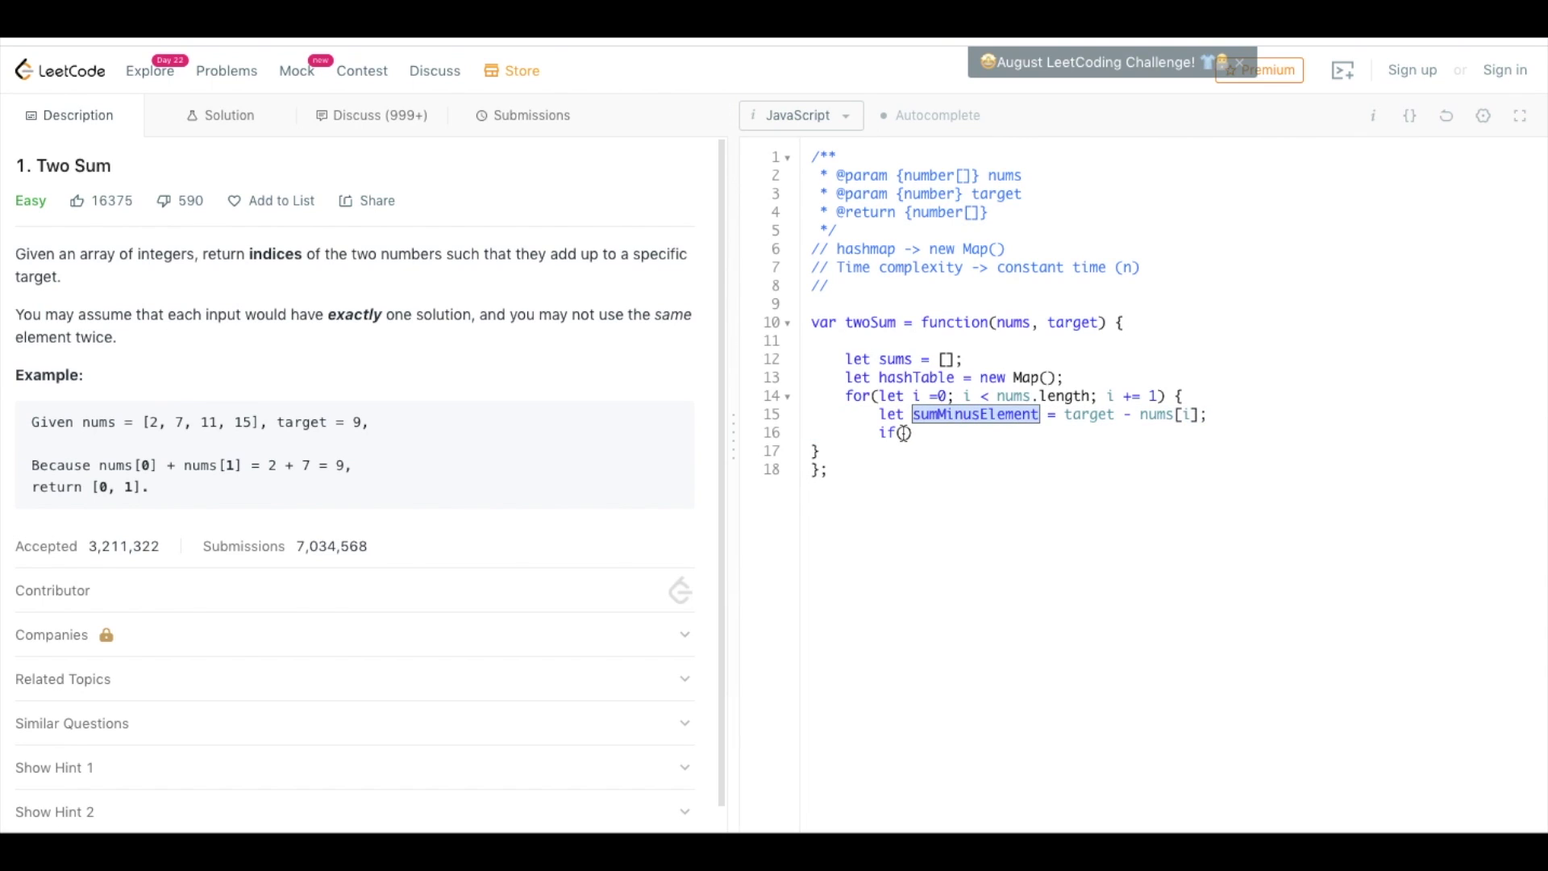
click(905, 433)
key(ctrl+v)
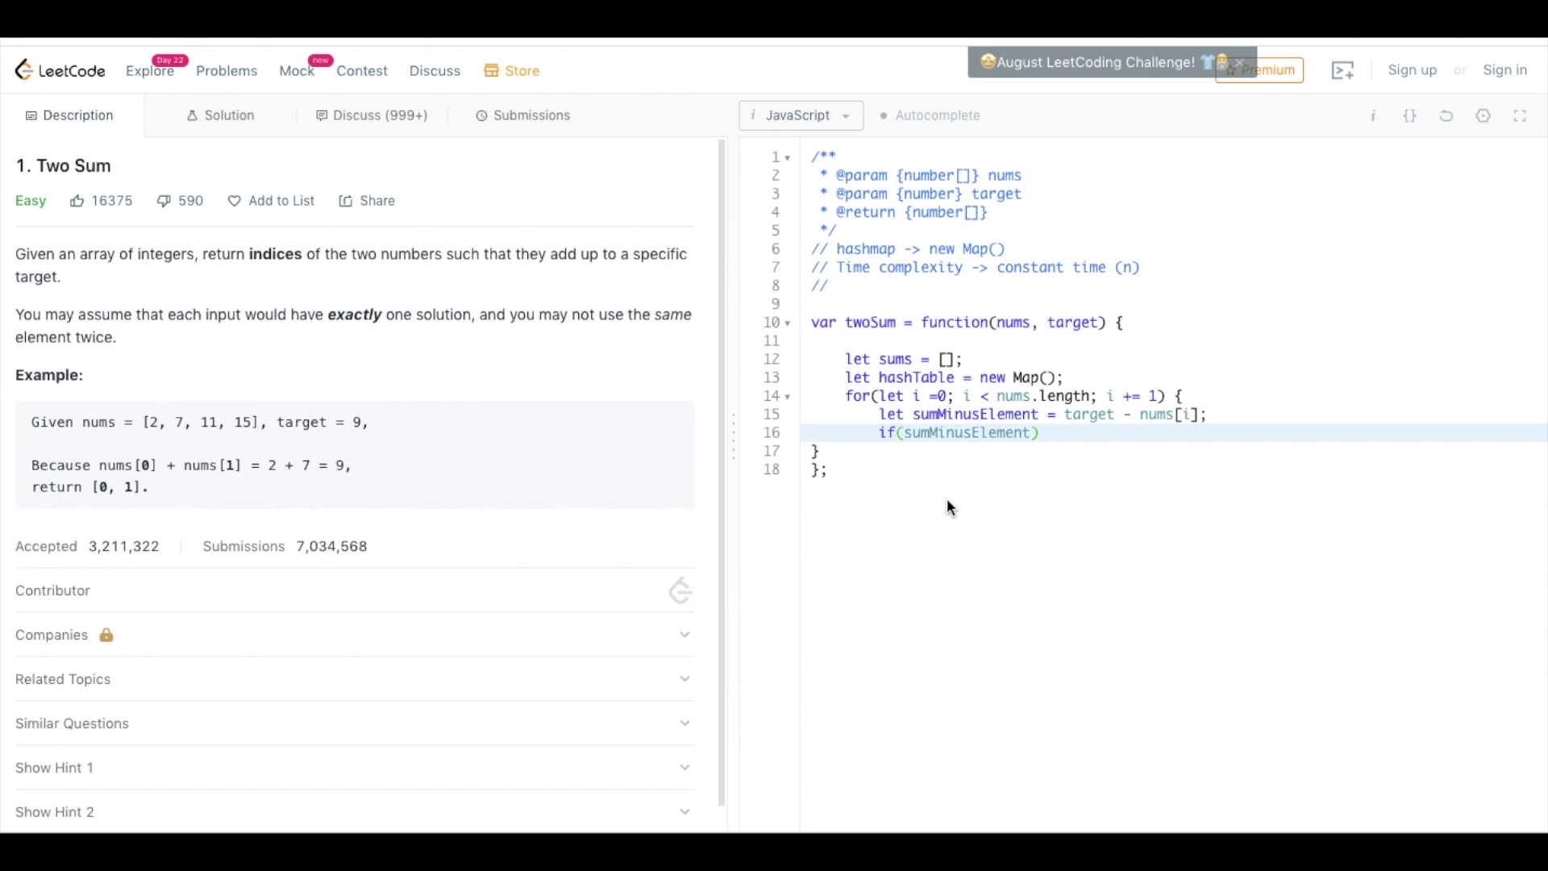
key(ctrl+z)
text(ha)
double_click(917, 377)
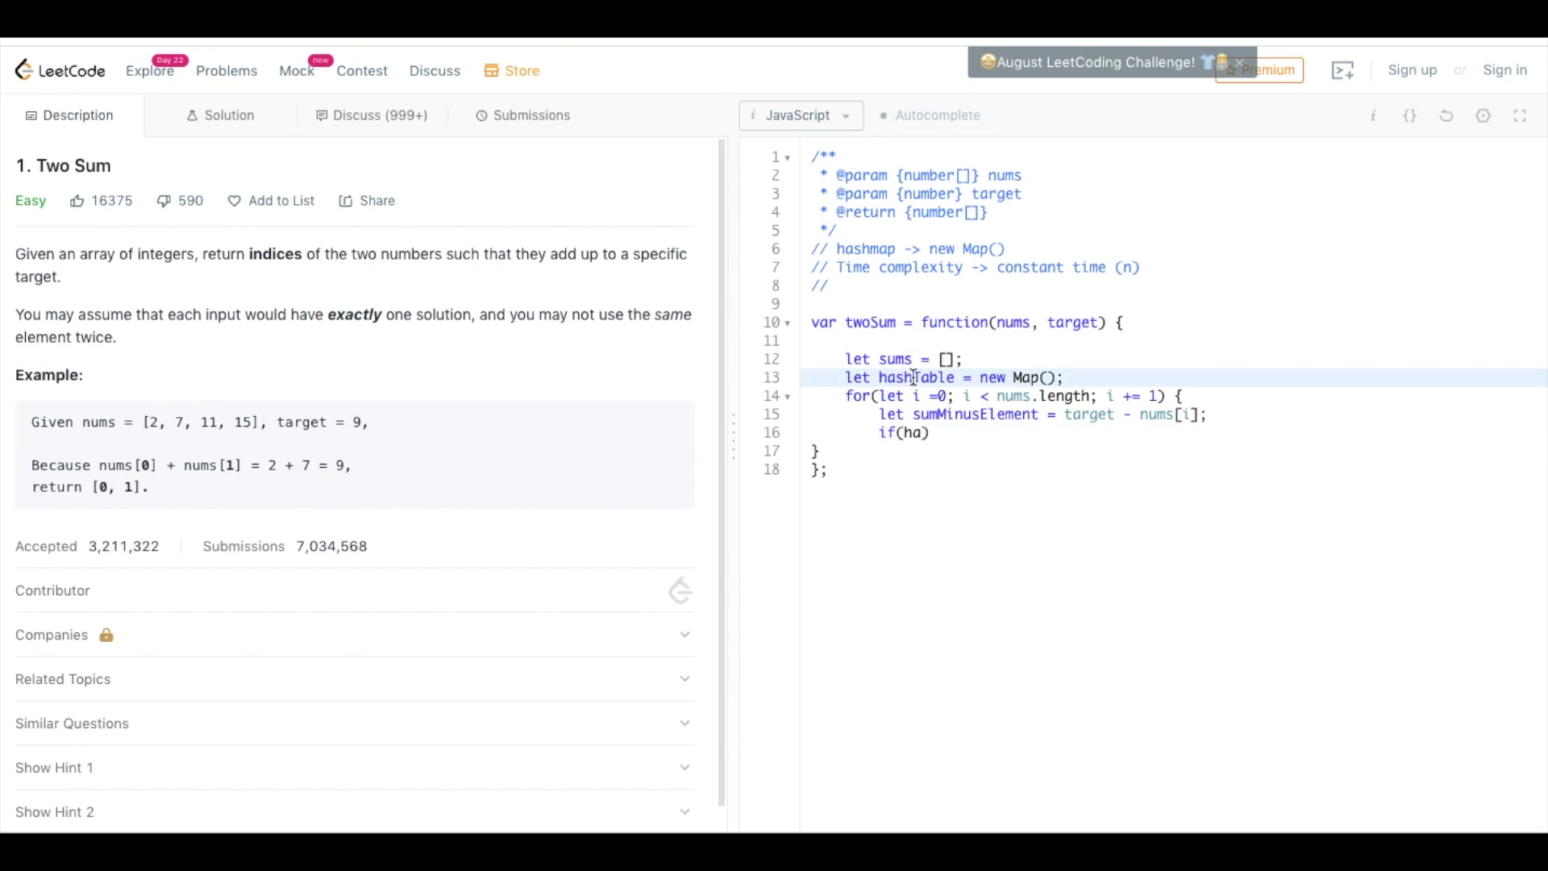
click(923, 432)
key(BackSpace)
text(ashTable)
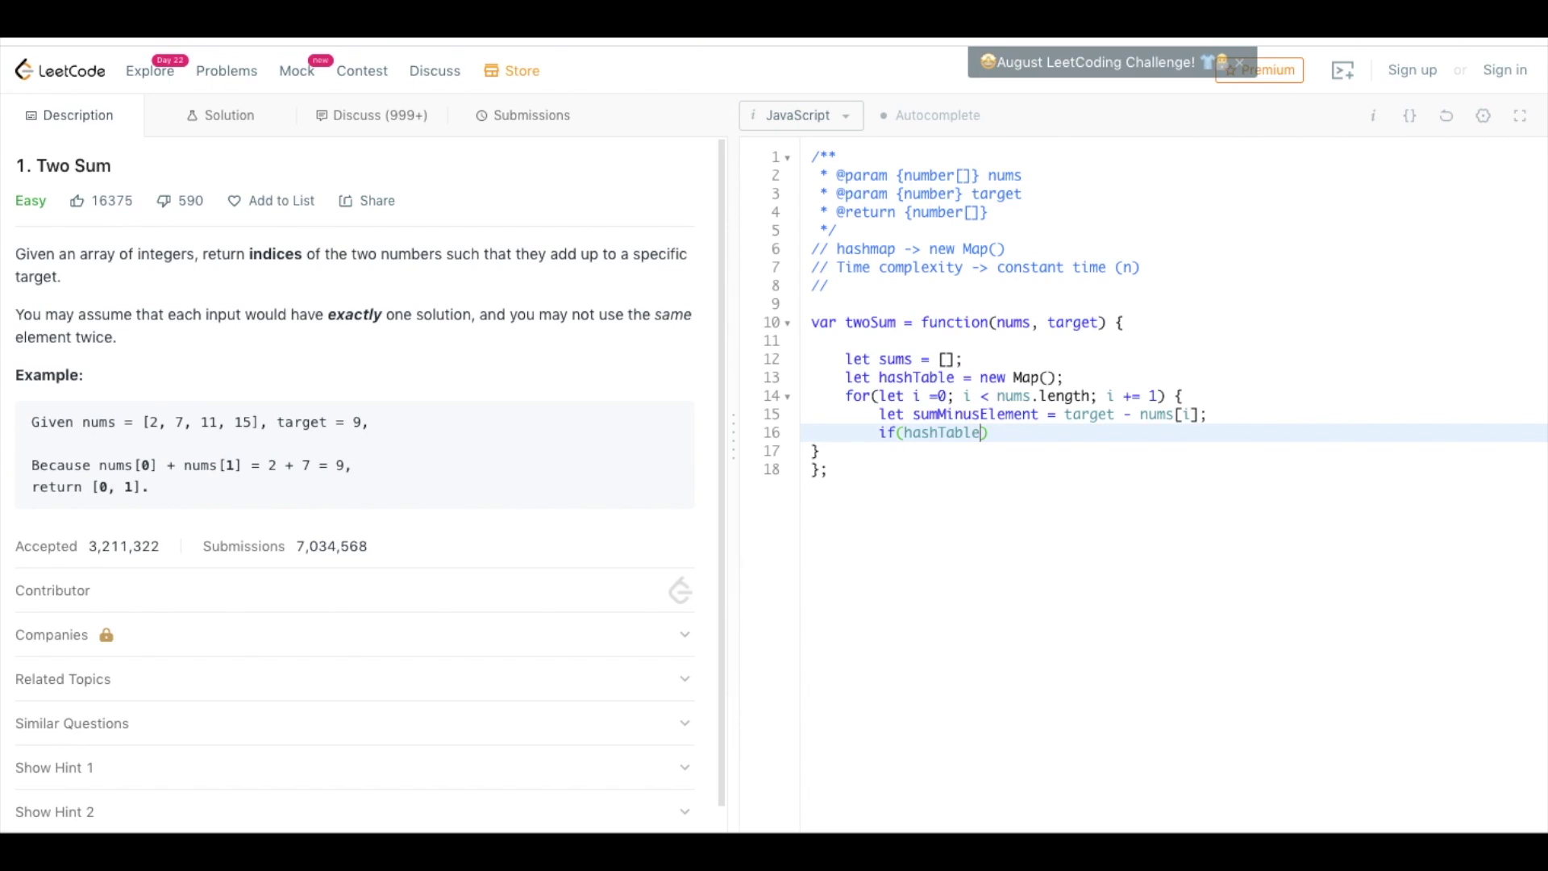
text(.)
text(has)
text(()
Complete the condition as if(hashTable.has(sumMinusElement)) { by pasting the variable name
double_click(975, 414)
key(ctrl+c)
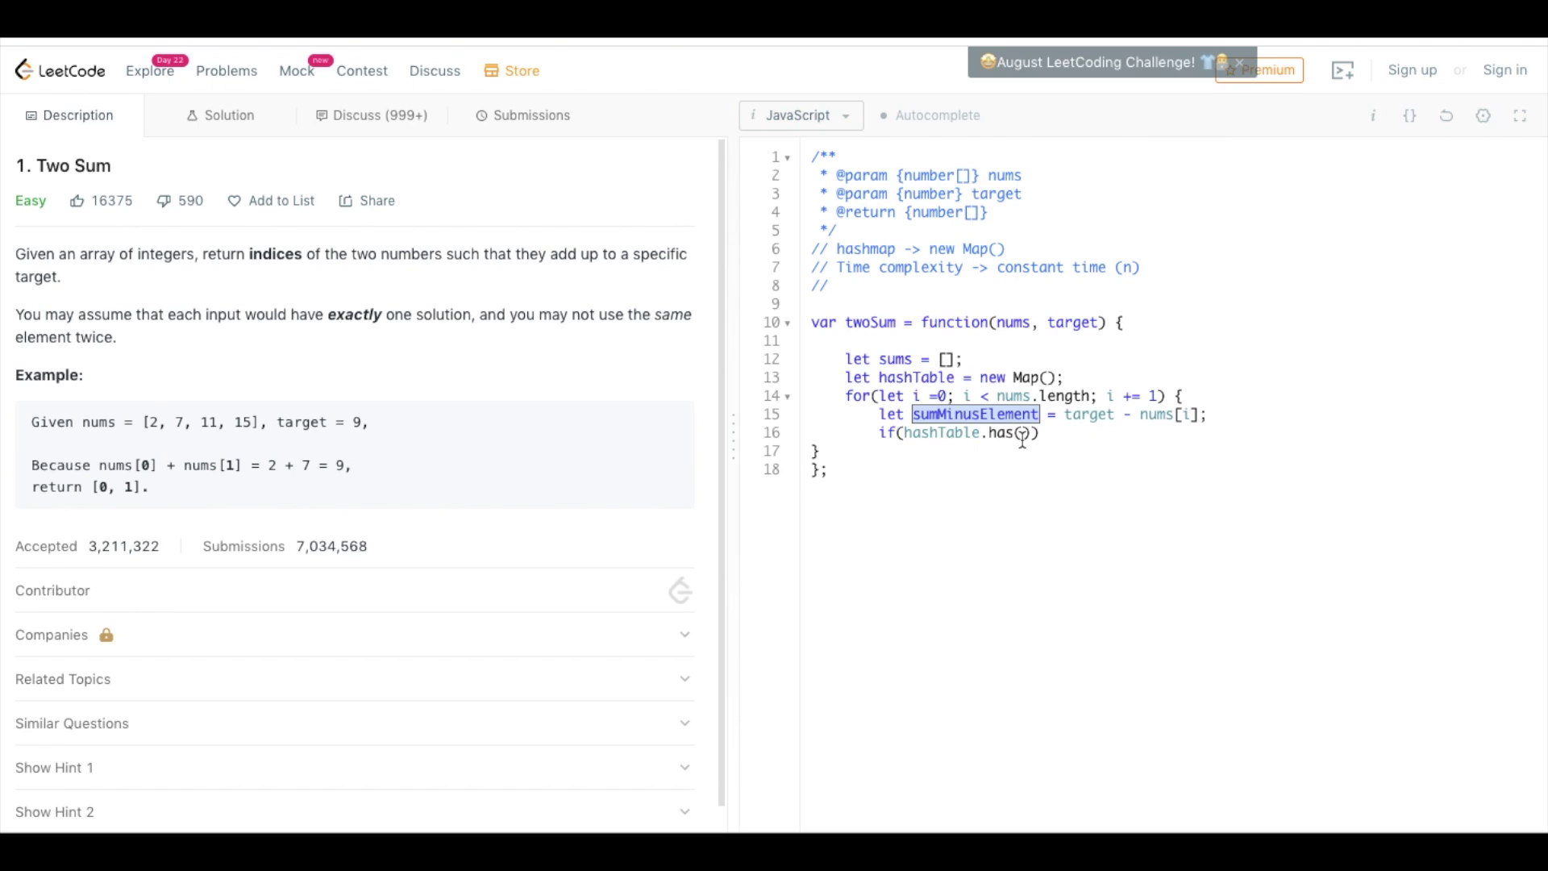
click(1020, 431)
key(ctrl+v)
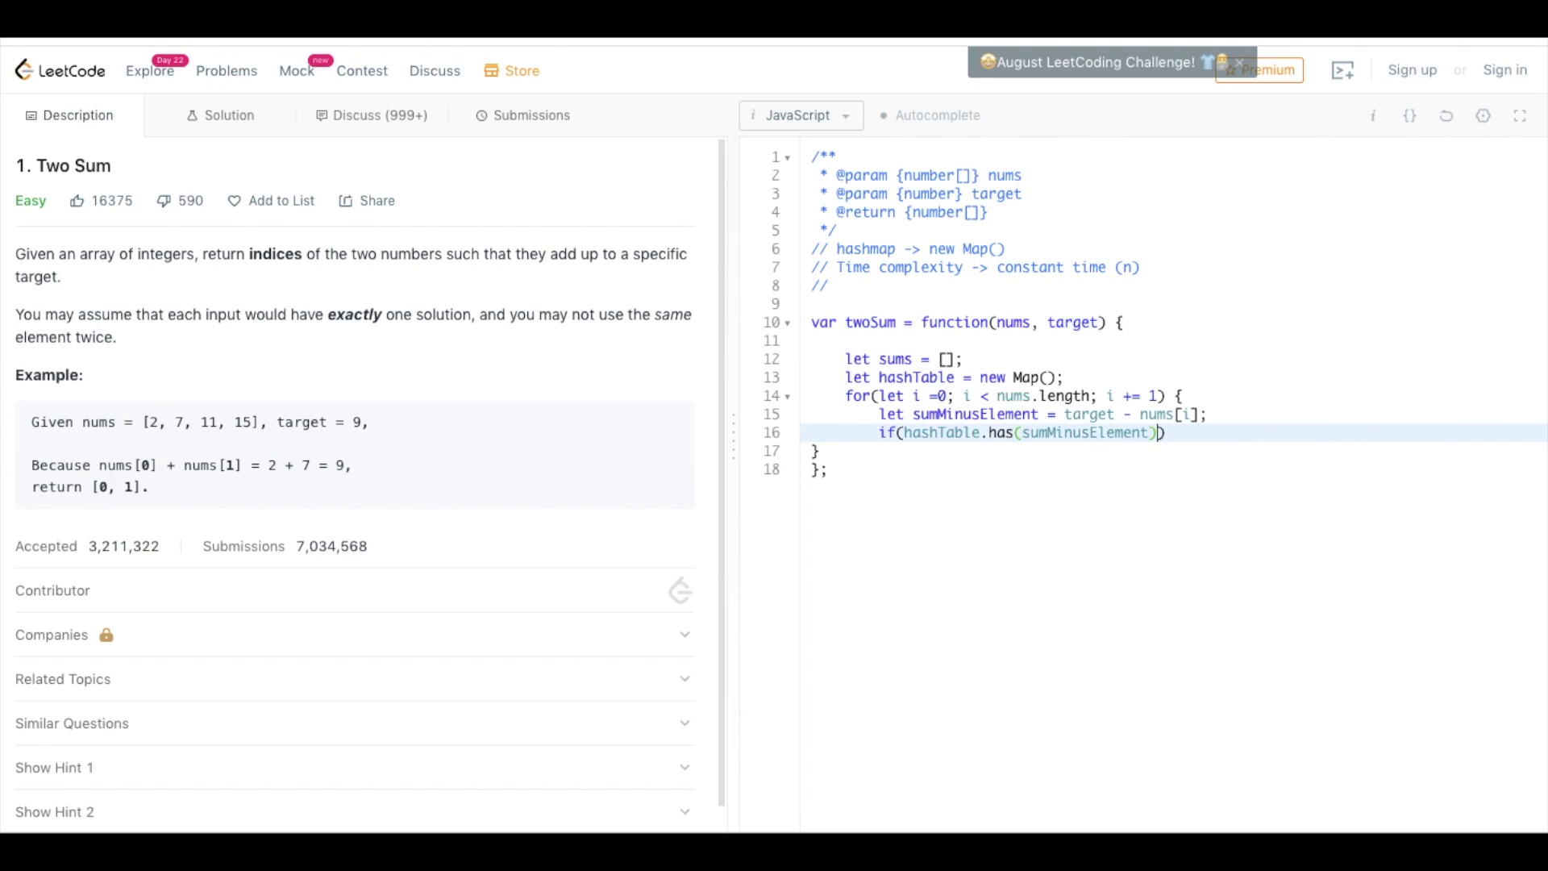
key(Right)
key(Right)
text({)
key(Return)
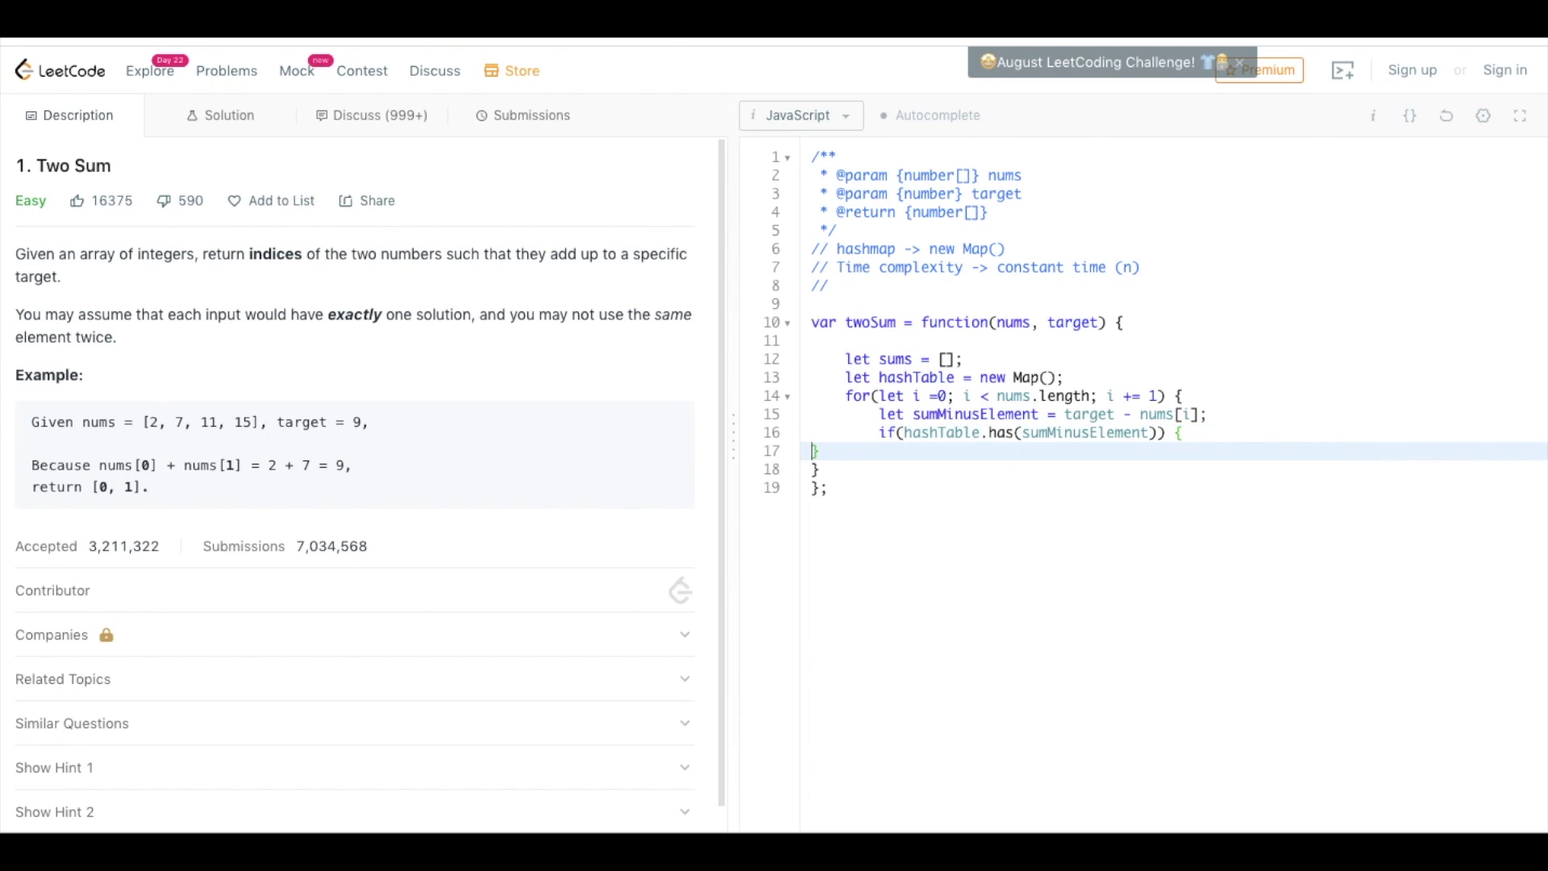
click(1186, 436)
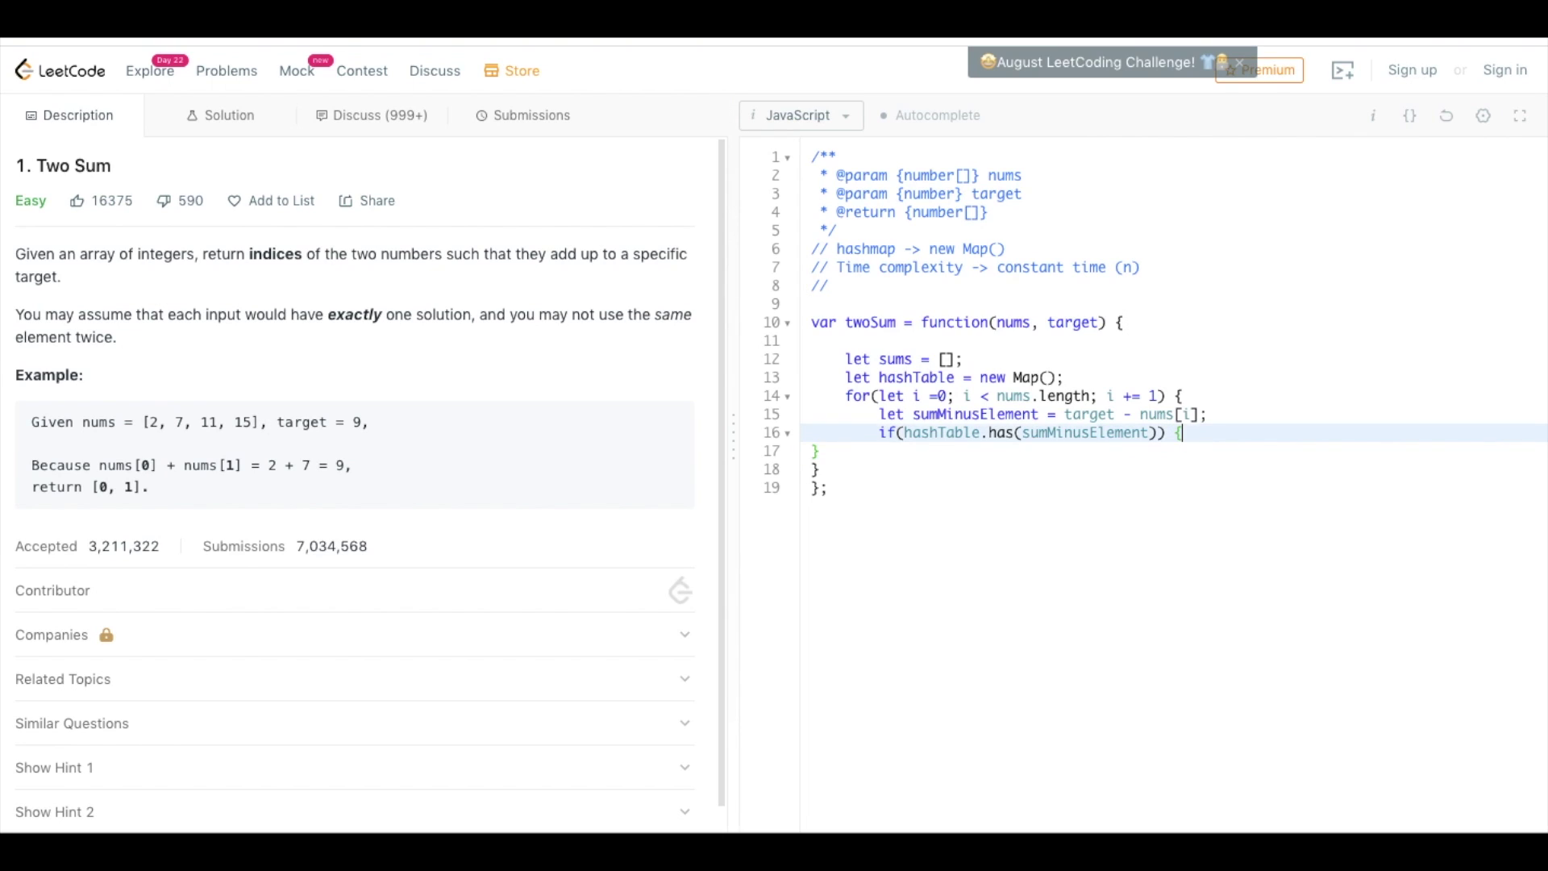
Assign sums = [hashTable.get(sumMinusElement)]; inside the if block, pasting both names
key(Return)
text(sums =)
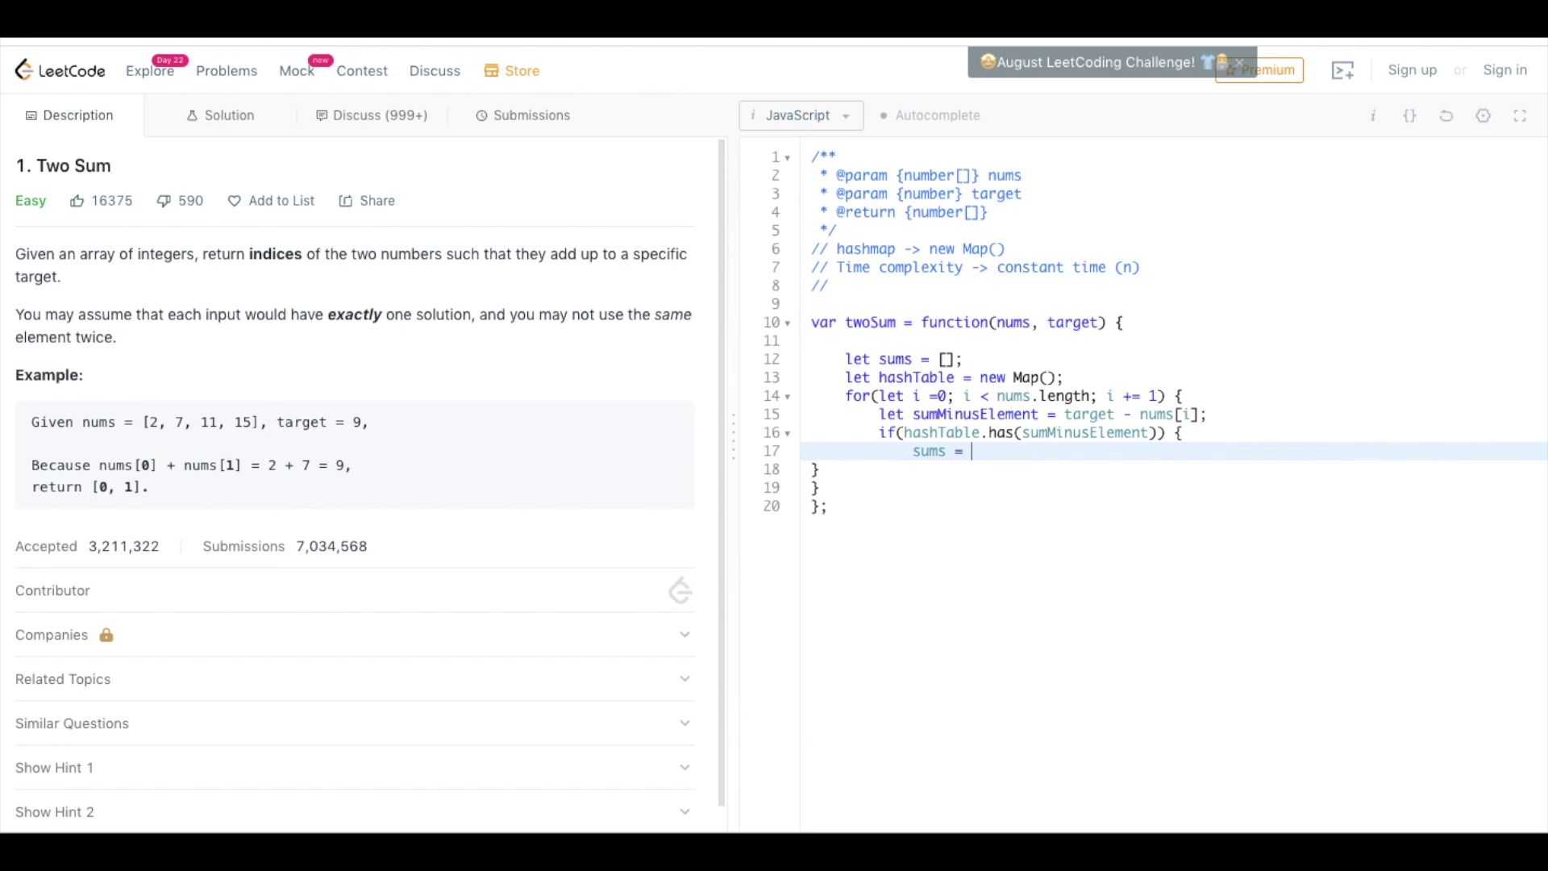
text([)
text(h)
double_click(945, 432)
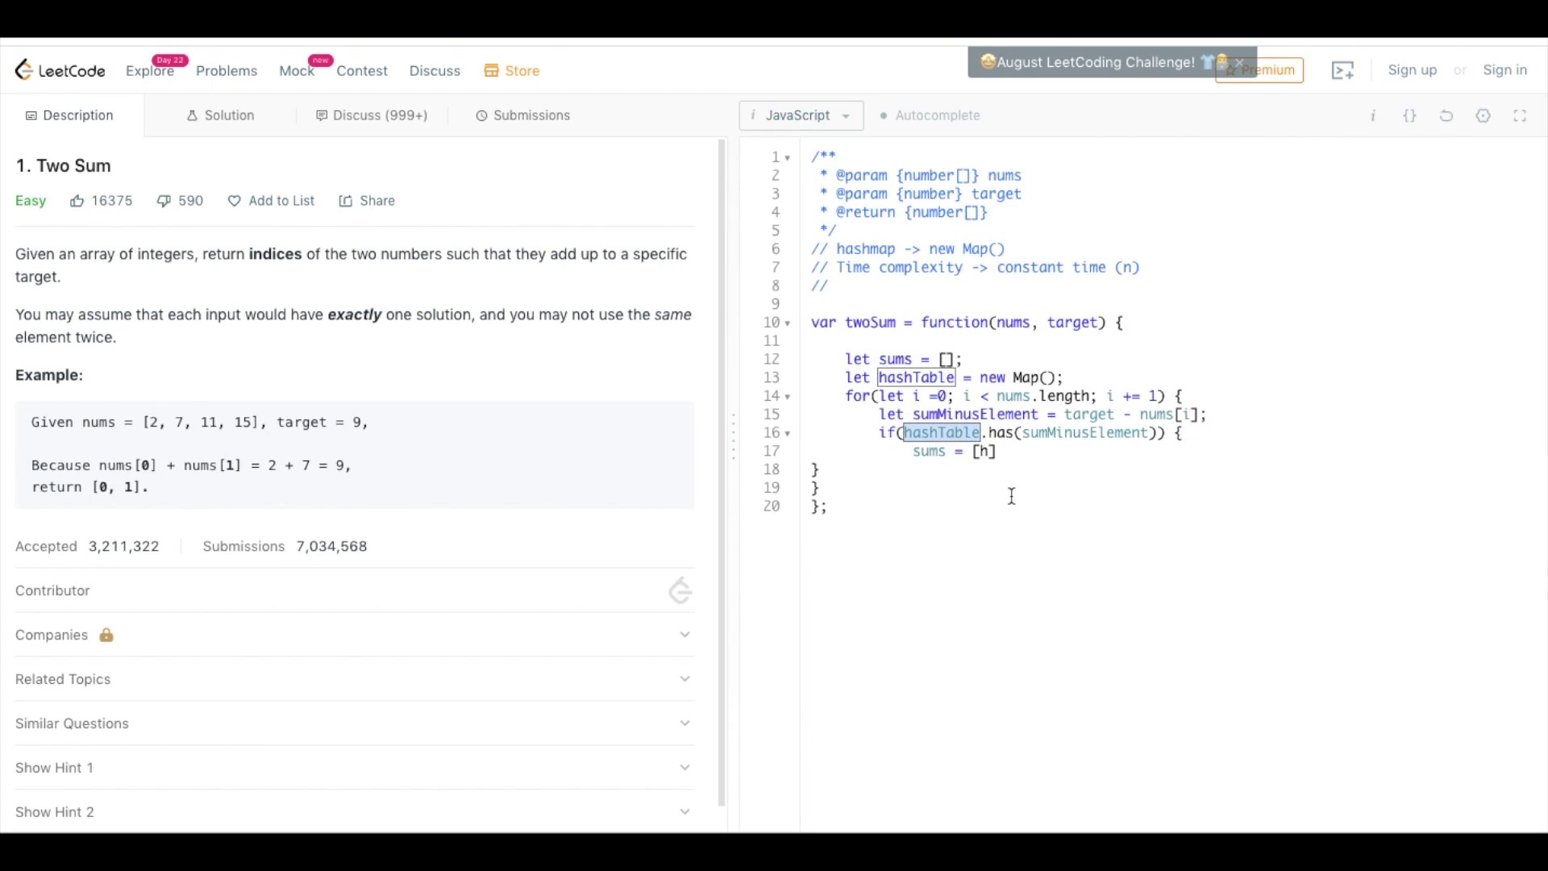
click(989, 450)
key(BackSpace)
key(ctrl+v)
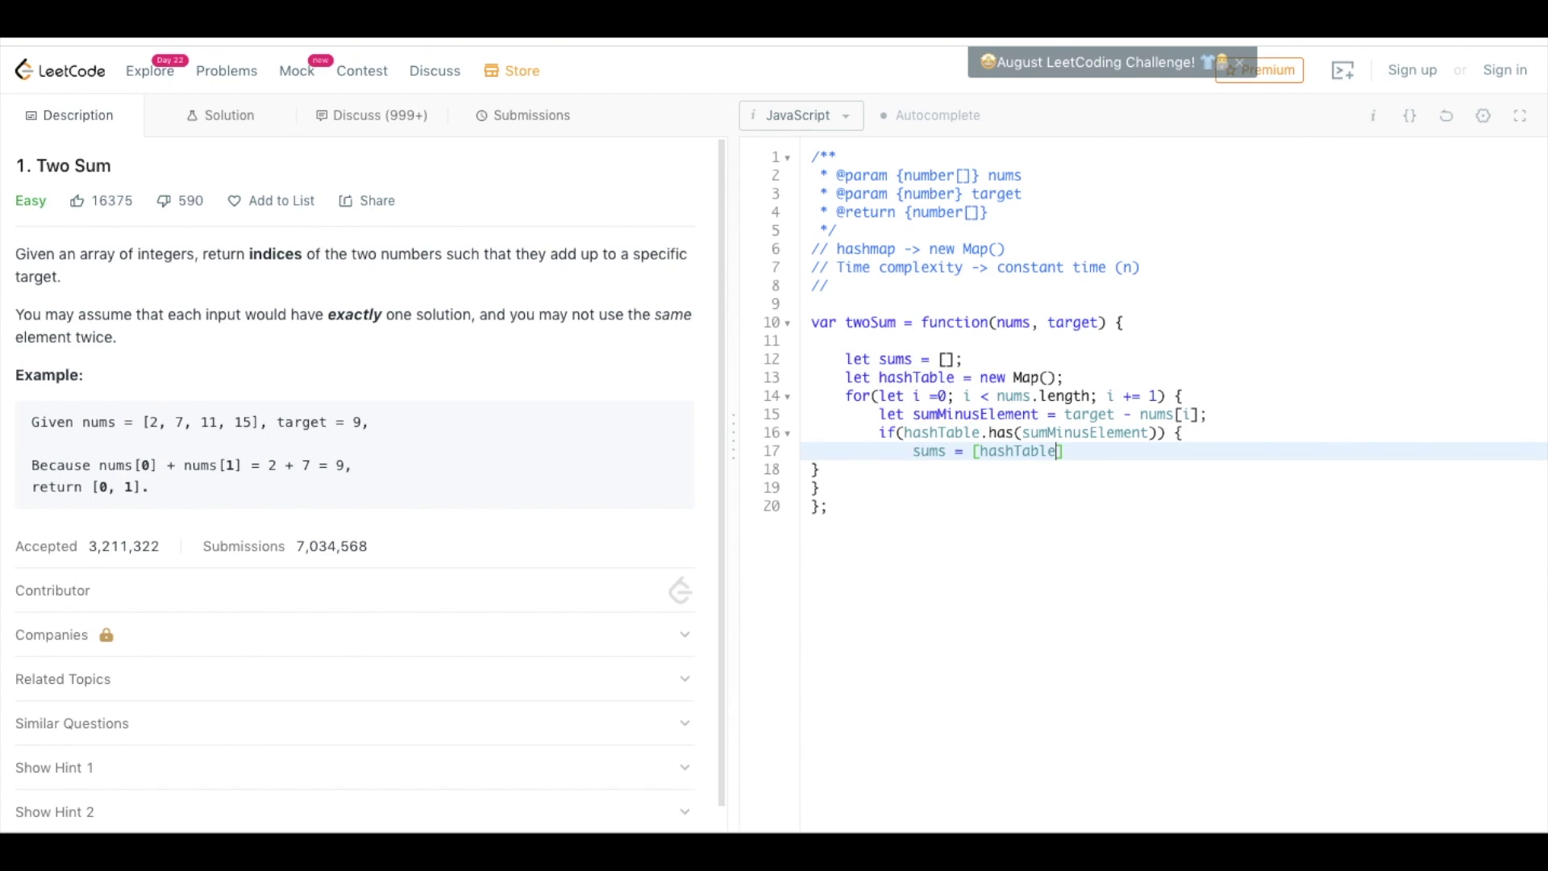
text(.get)
text(()
click(1067, 434)
double_click(1066, 434)
key(ctrl+c)
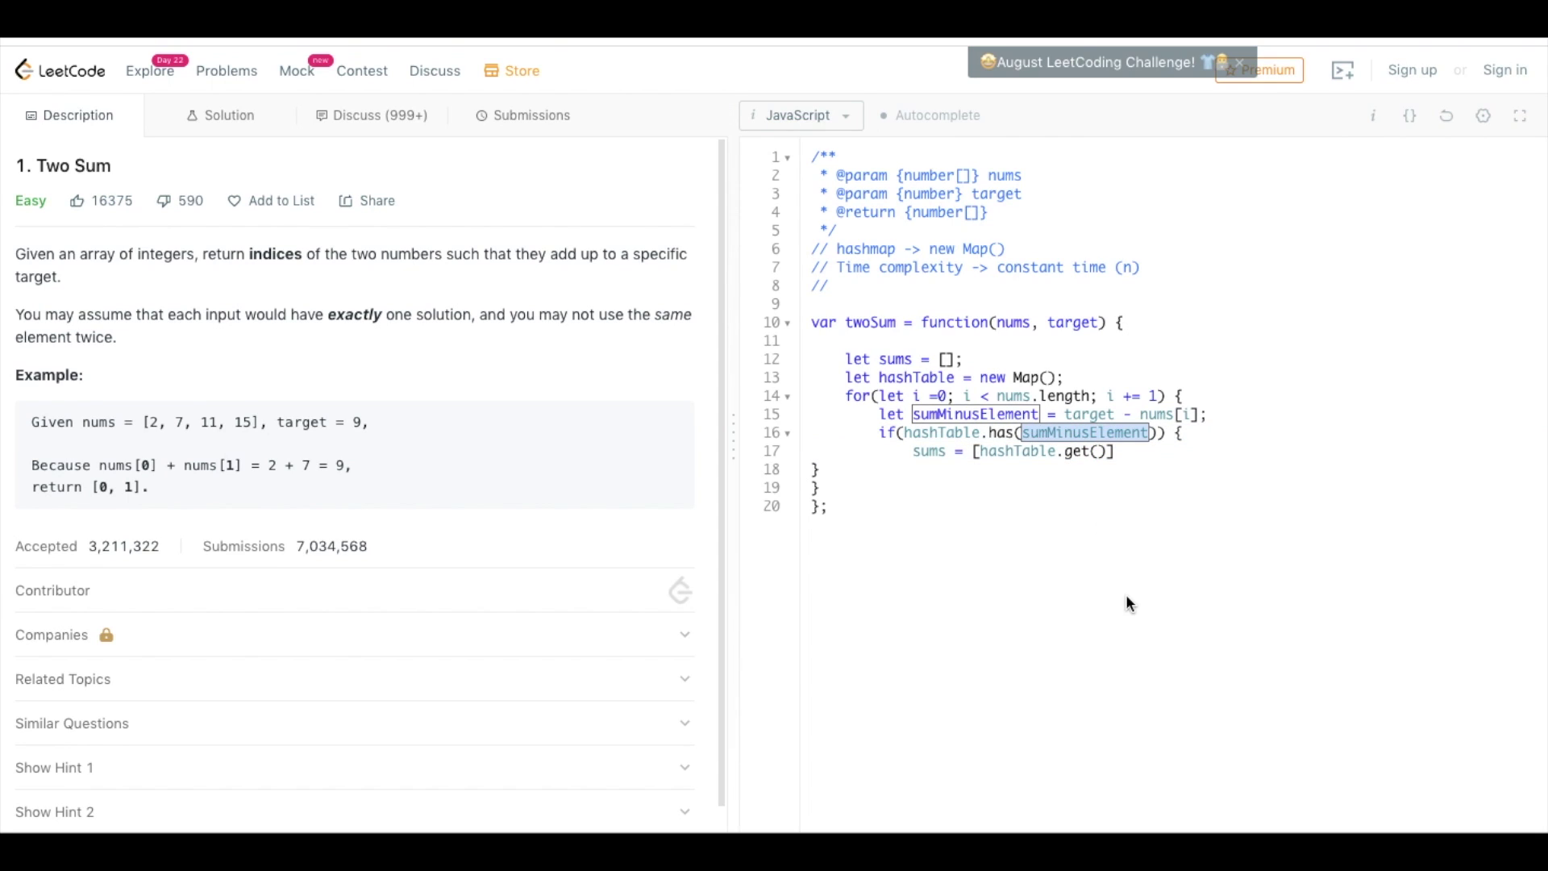
click(1101, 452)
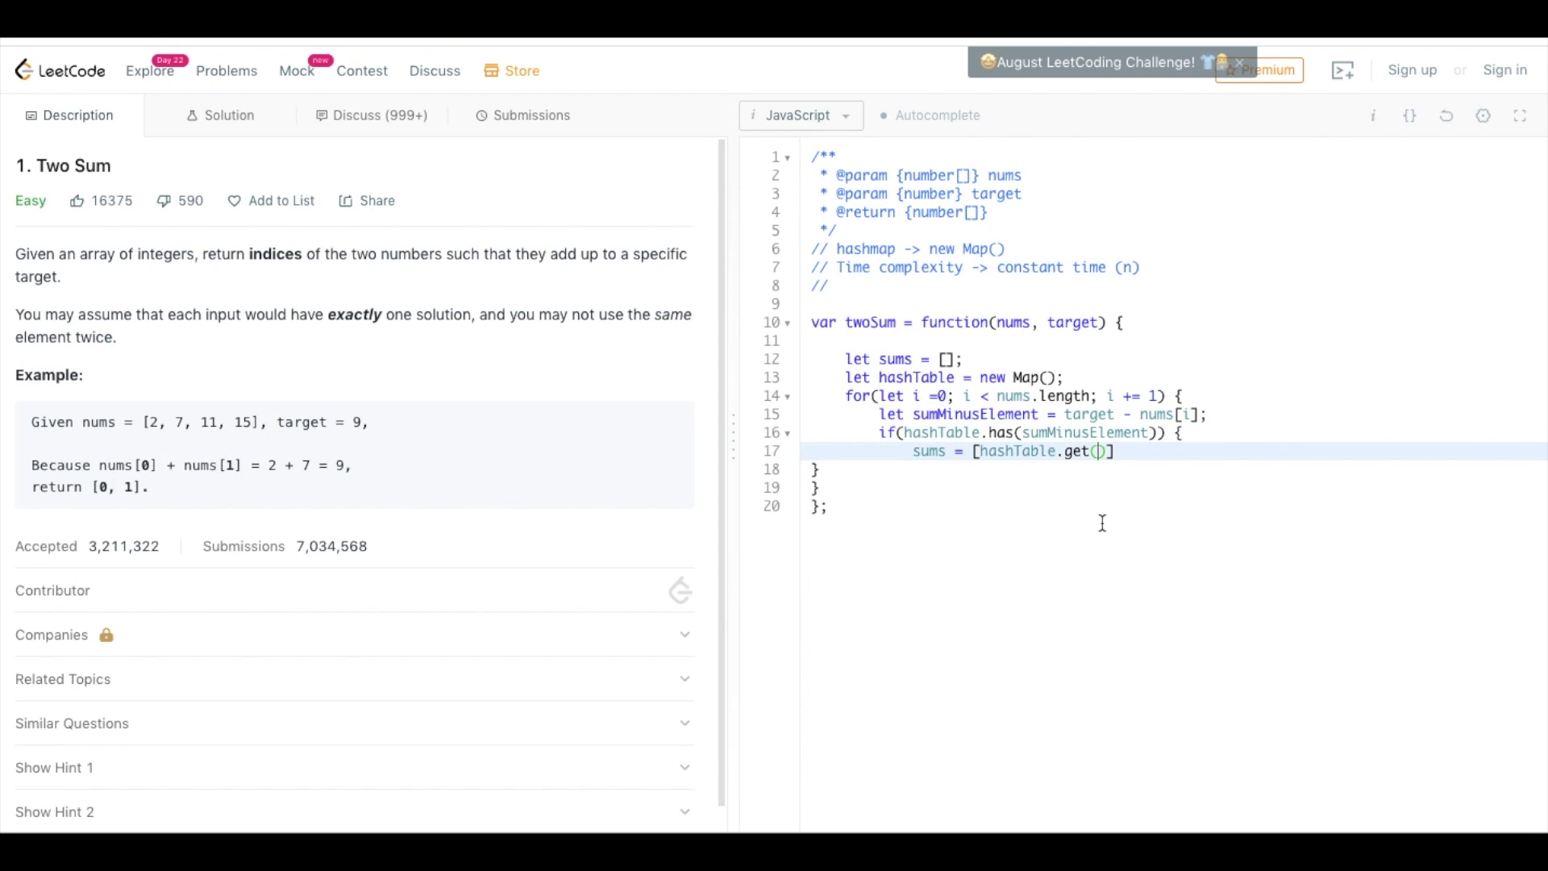
key(ctrl+v)
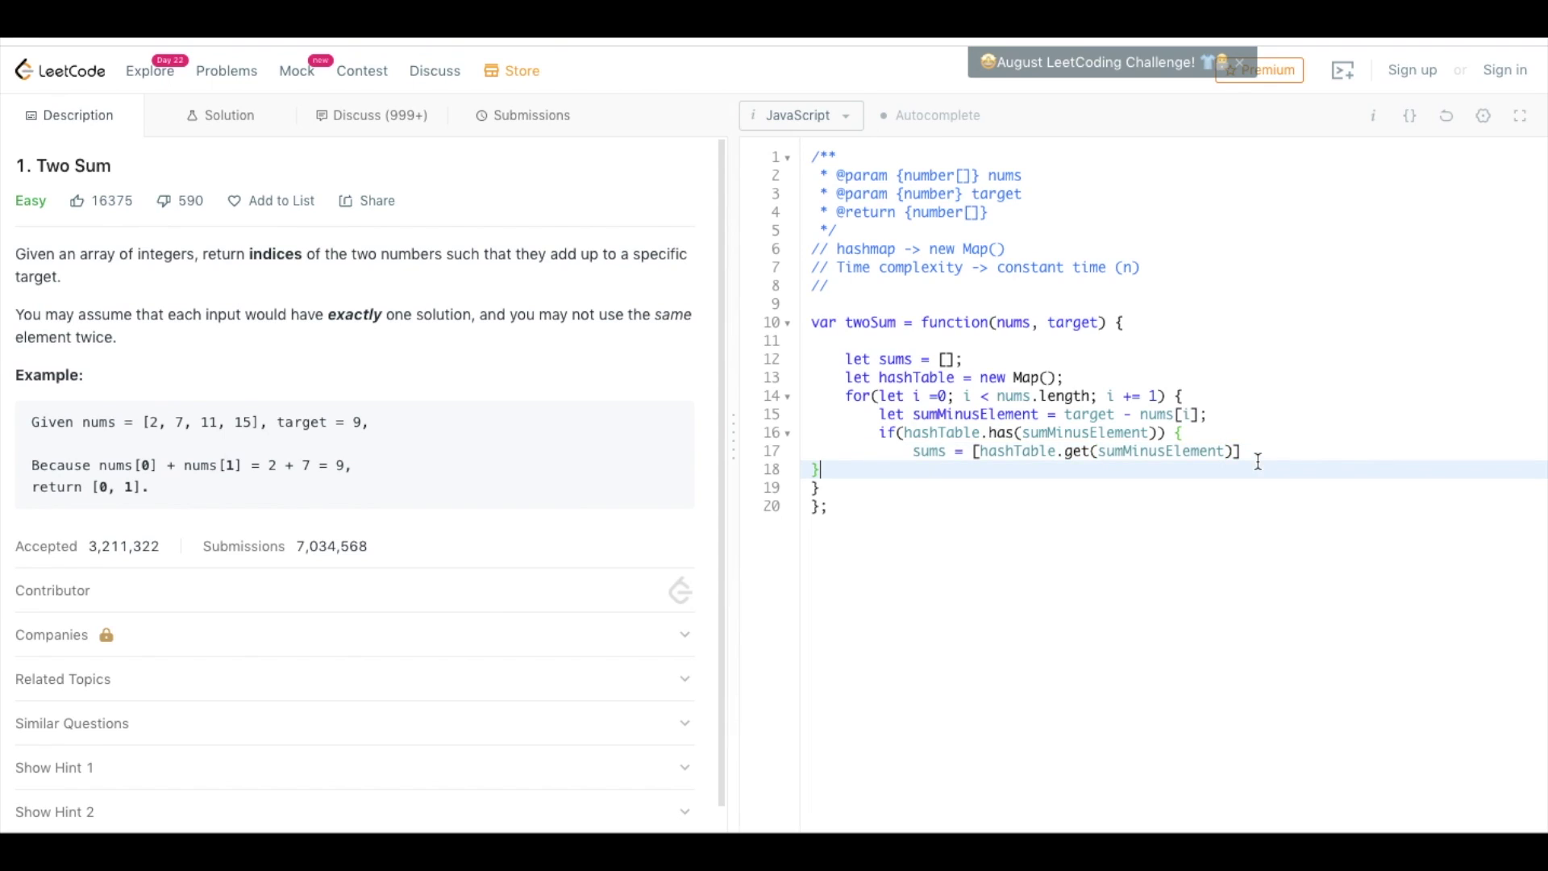
click(1255, 452)
text(;)
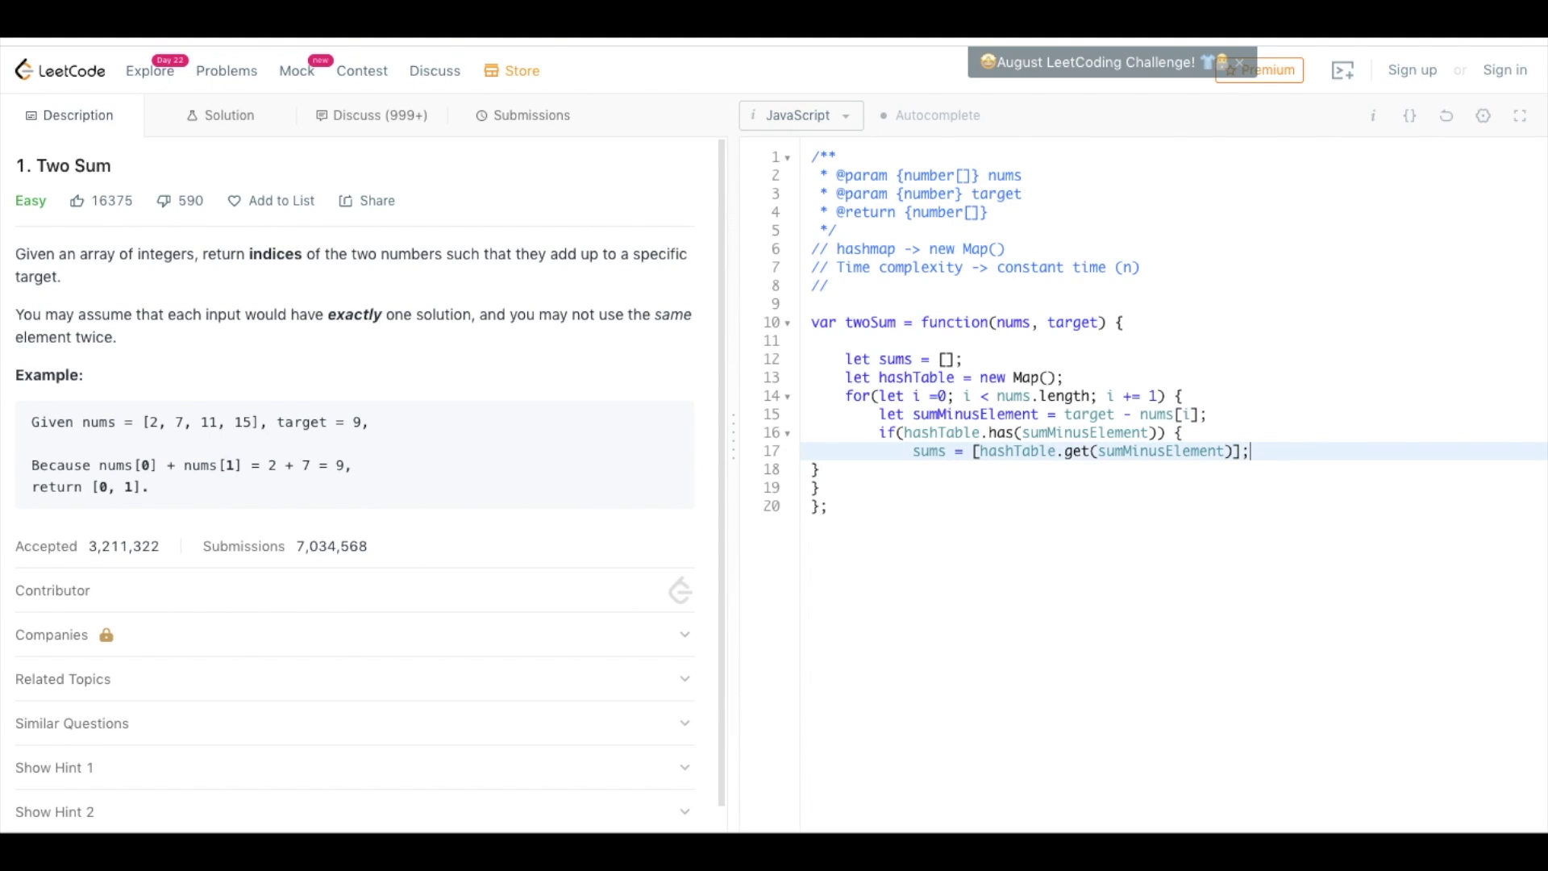
Add return sums; below the assignment and move to after the if block's closing brace
key(Return)
text(return )
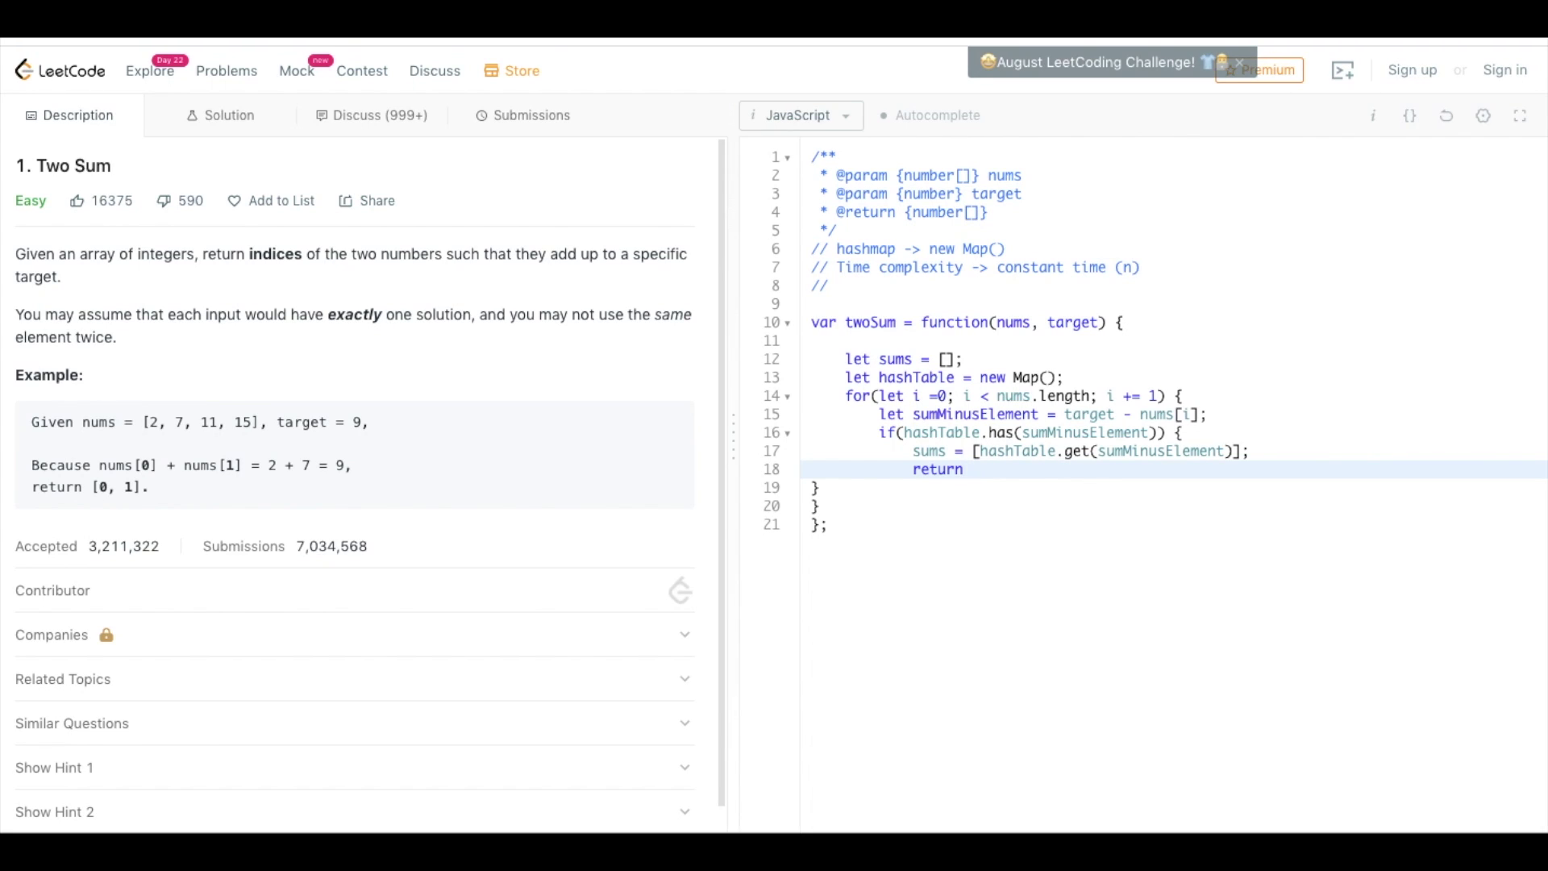
text(sums)
text(;)
click(866, 498)
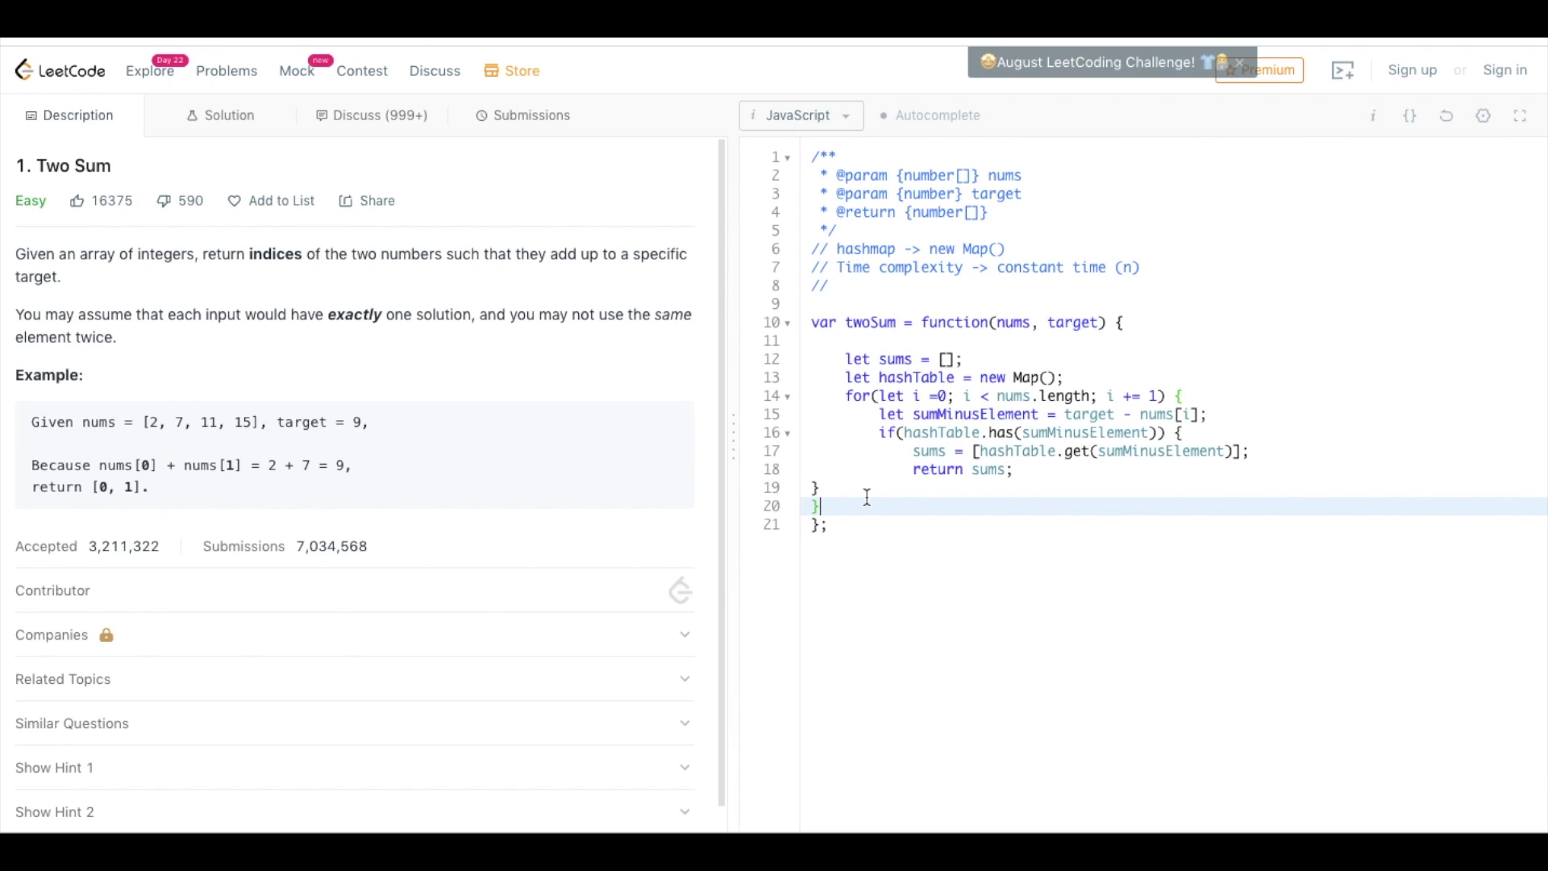
click(833, 483)
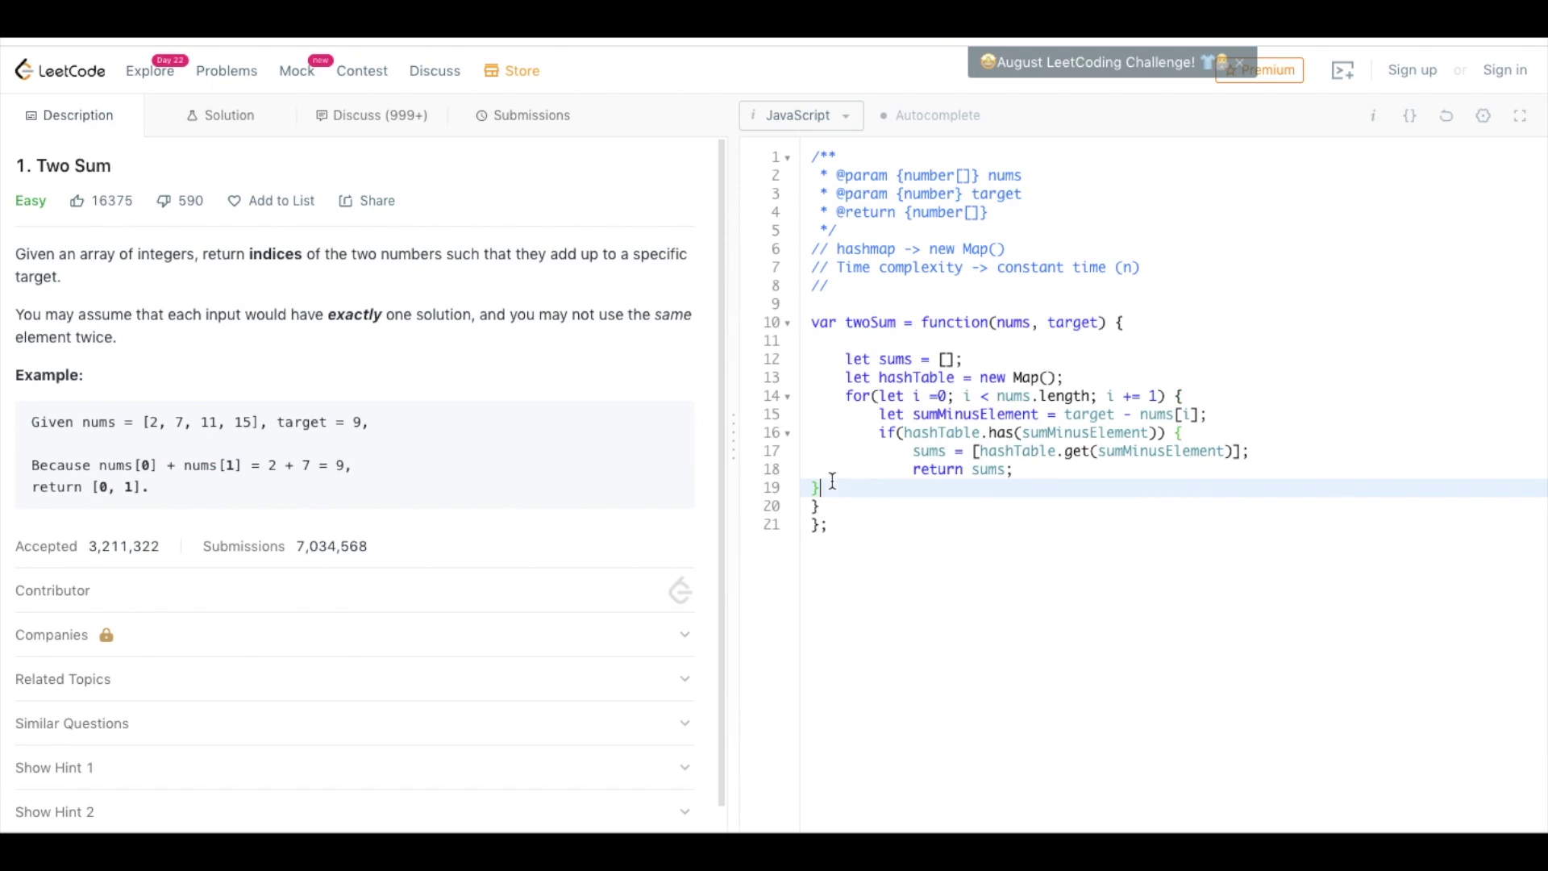
Add hashTable.set(nums[i],i); after the if block, then select the sums declaration on line 12
key(Return)
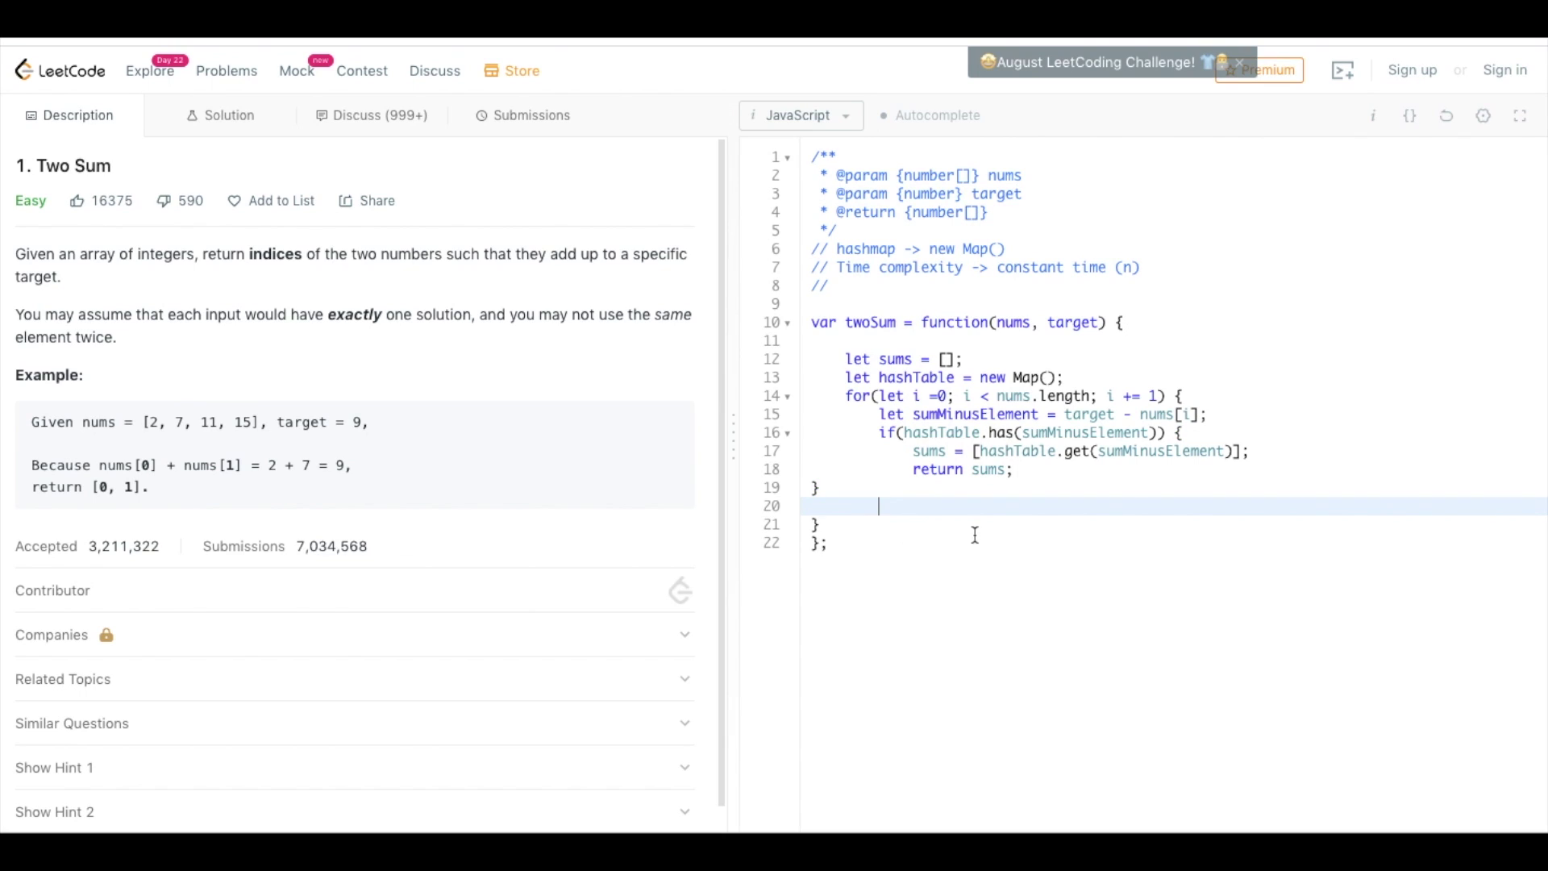
text(hash)
key(BackSpace)
key(BackSpace)
key(BackSpace)
key(BackSpace)
text(has)
text(hTab)
text(le.s)
text(et()
text(num)
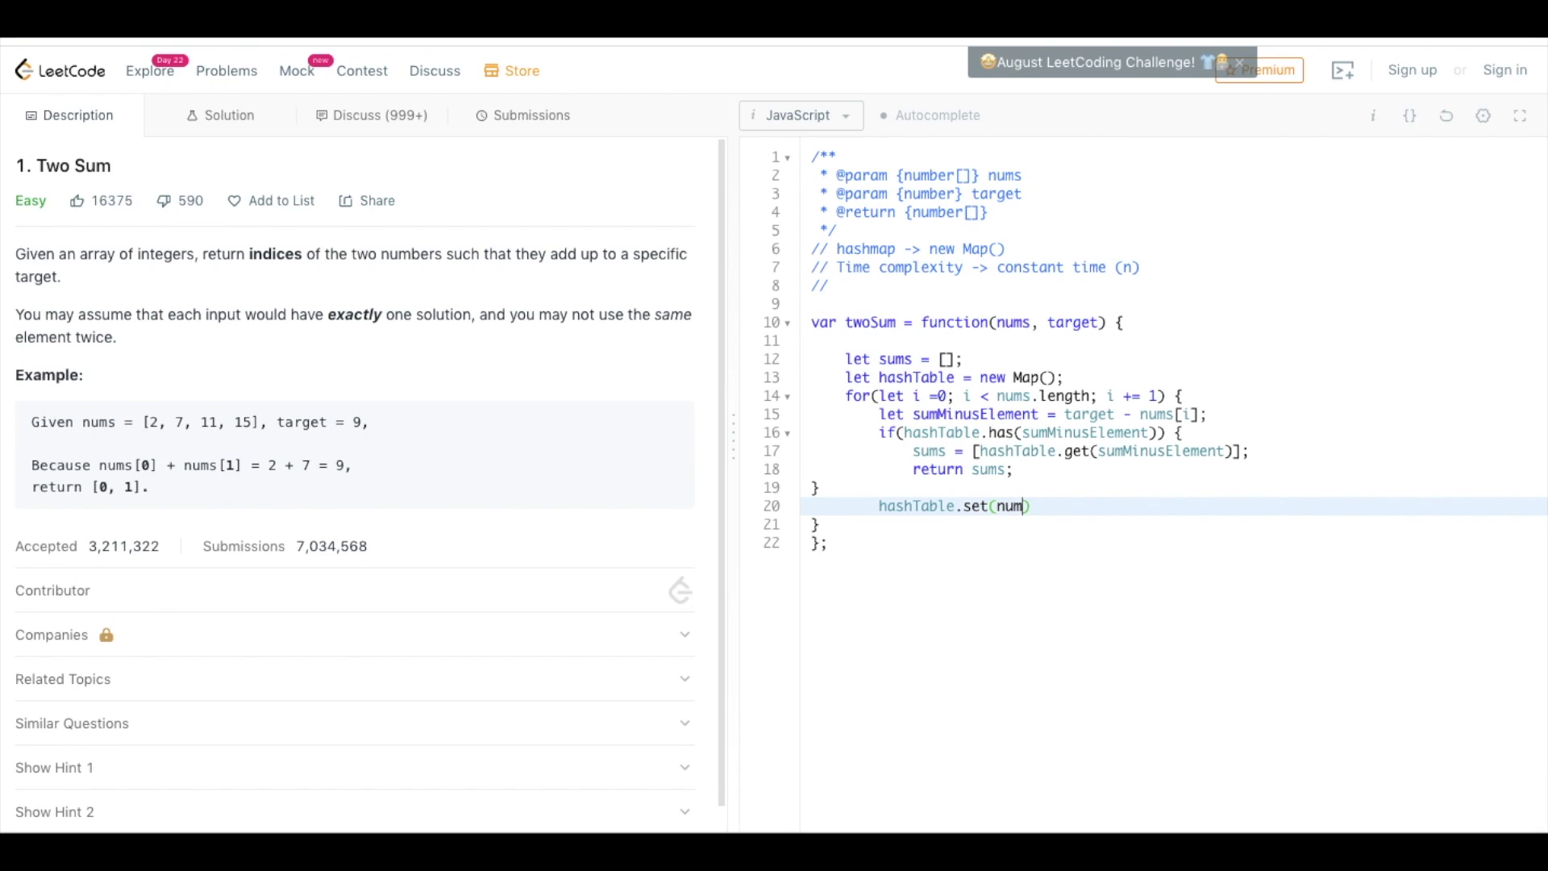
text(s[i)
key(Right)
text(,i))
text(;)
click(844, 520)
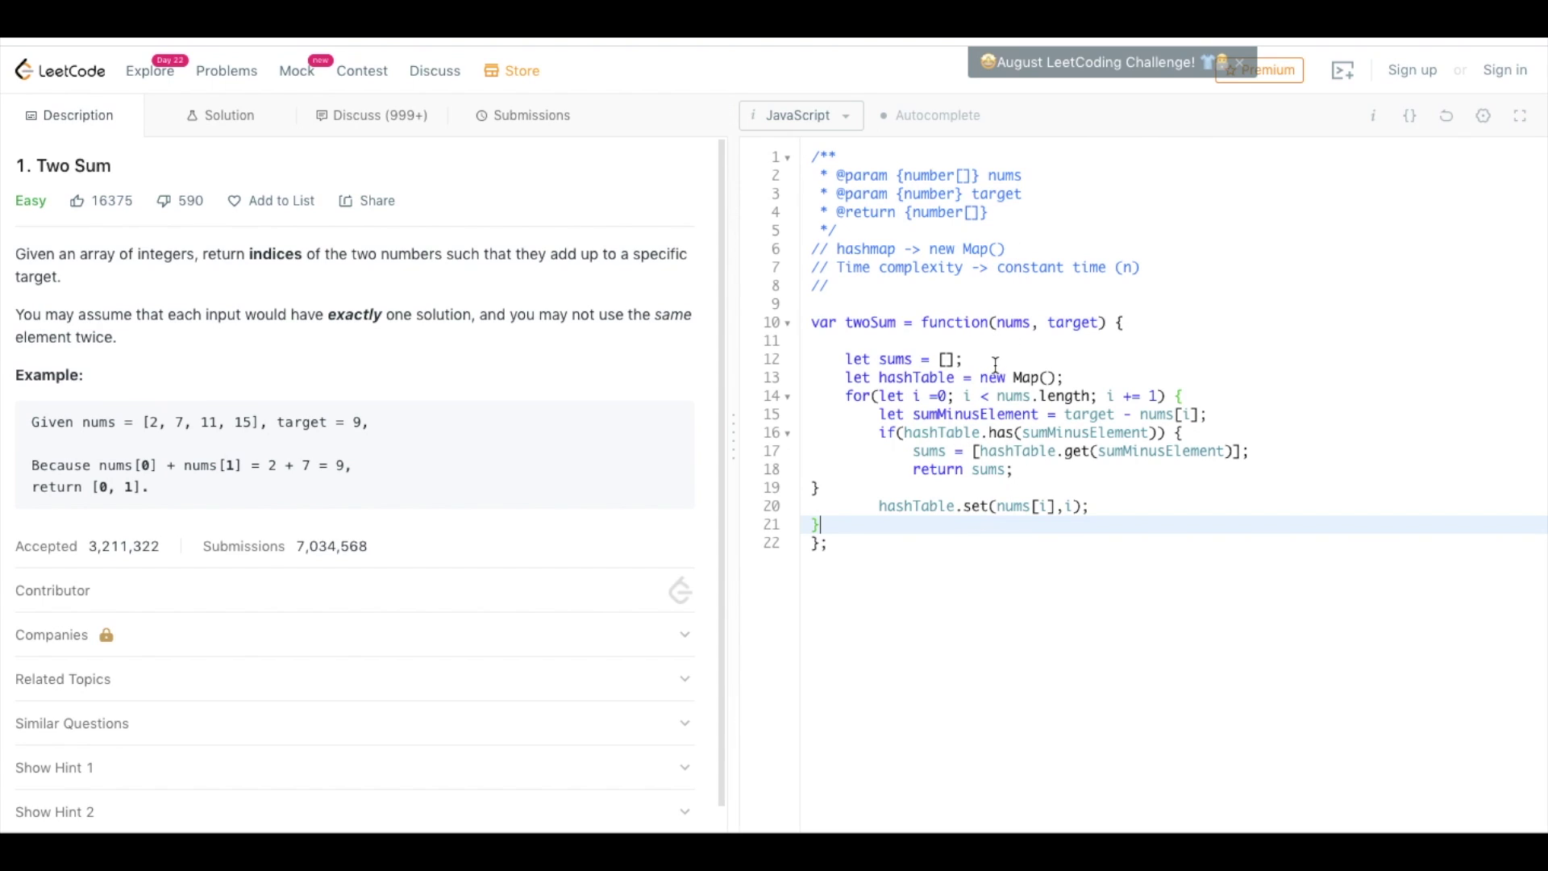
triple_click(941, 359)
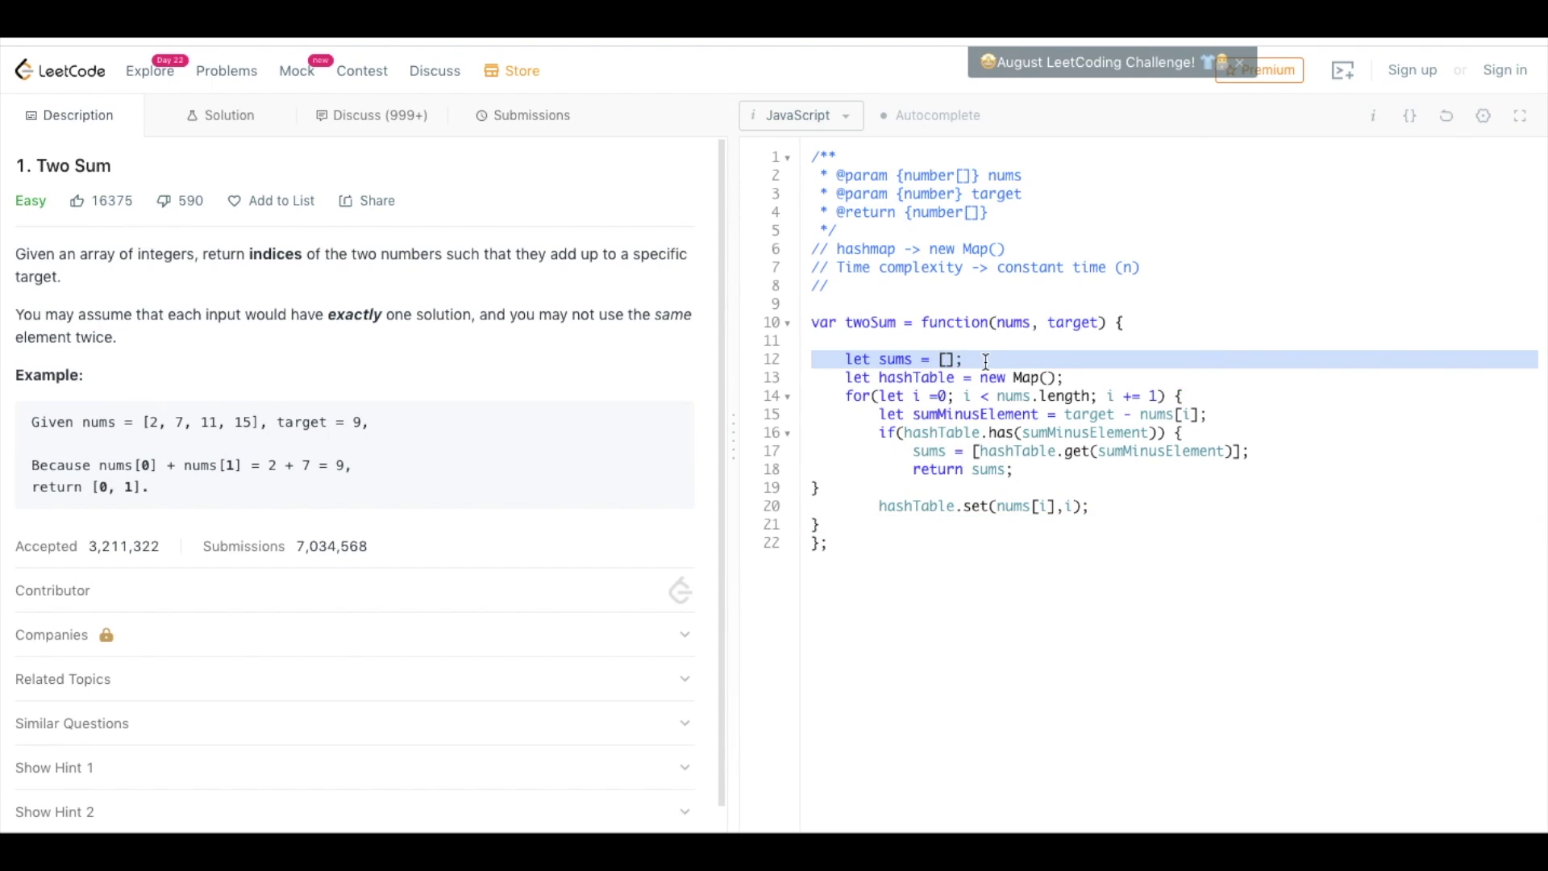
click(964, 360)
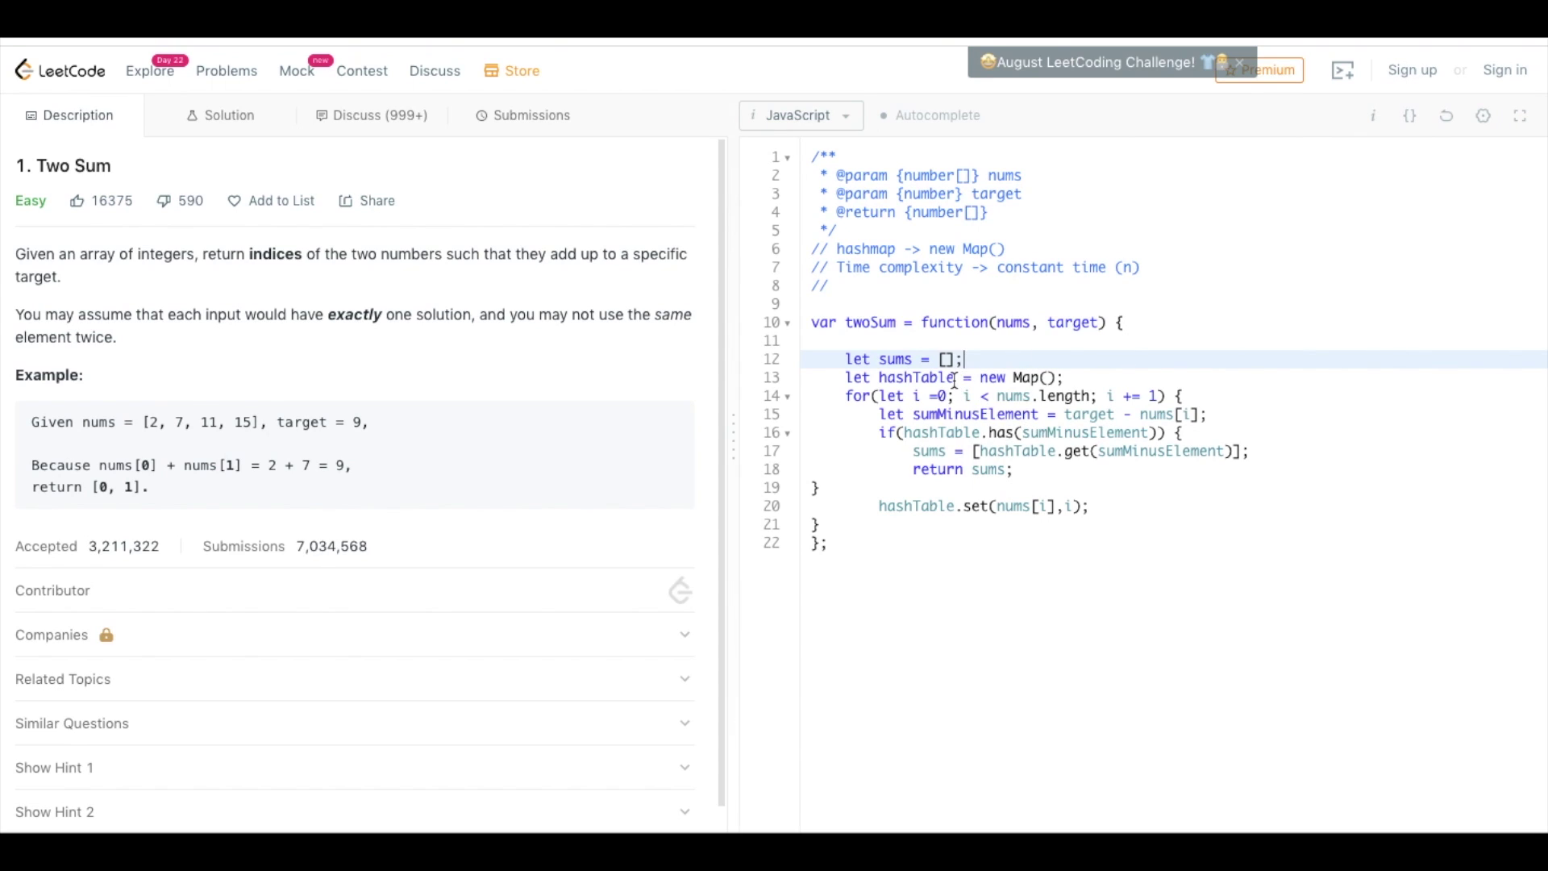
double_click(917, 378)
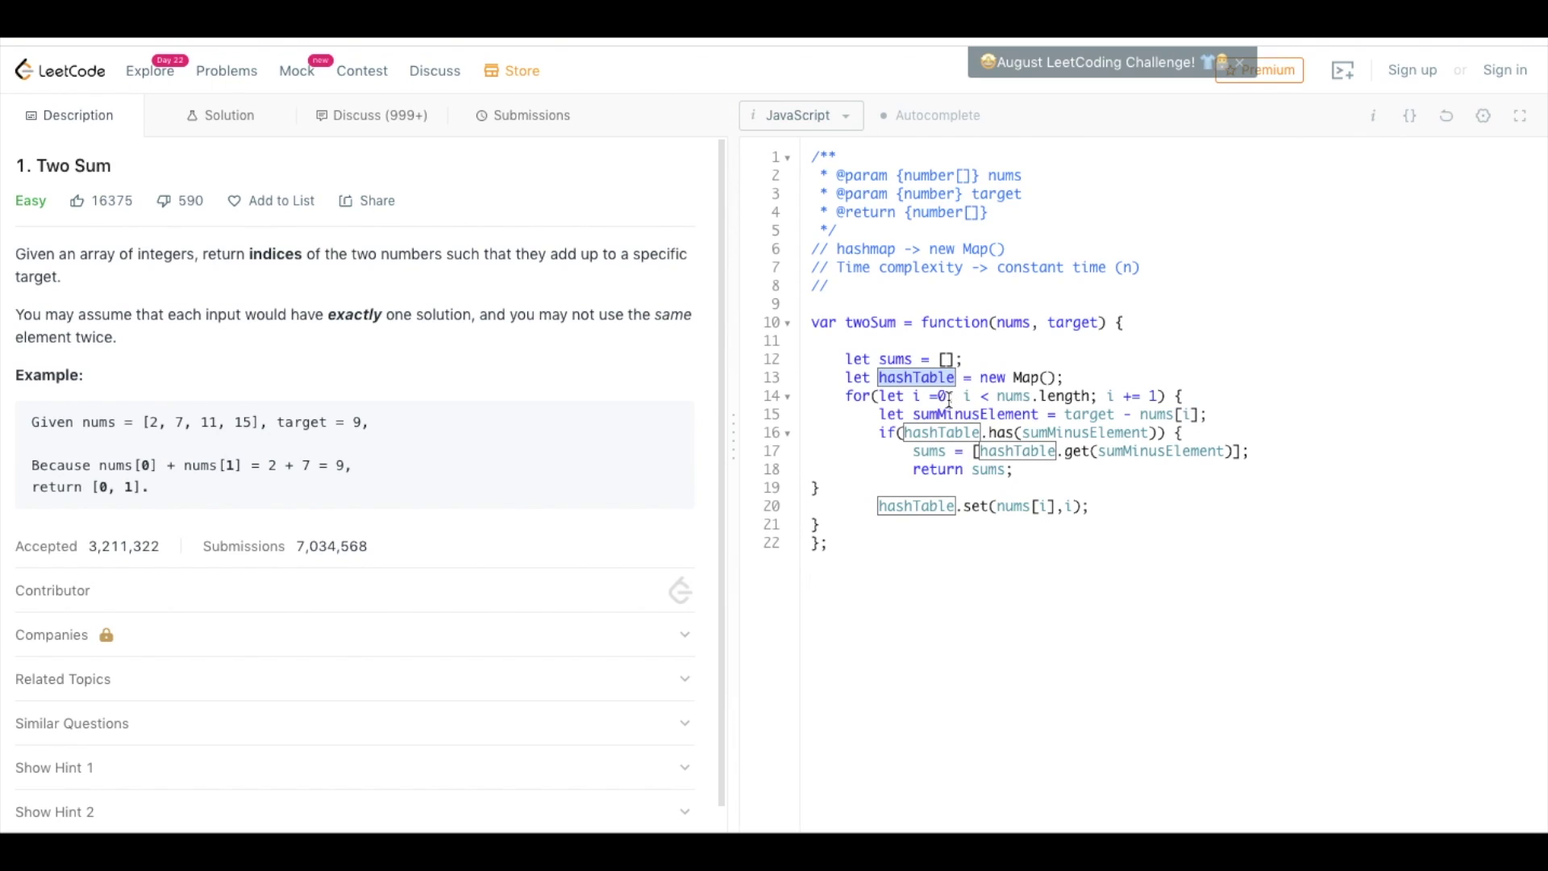
click(949, 397)
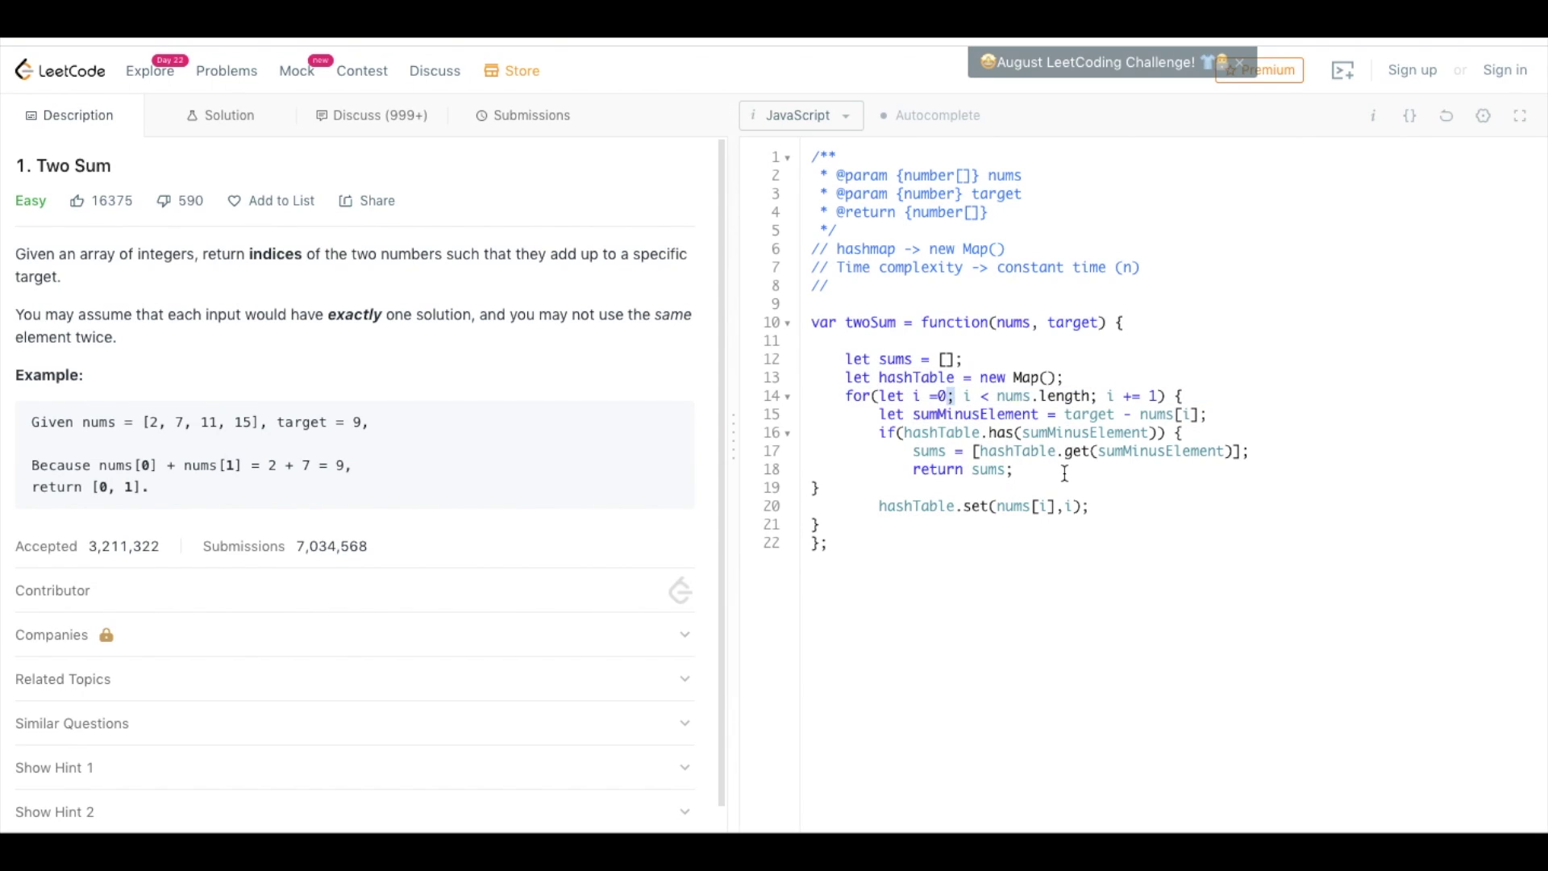
double_click(996, 414)
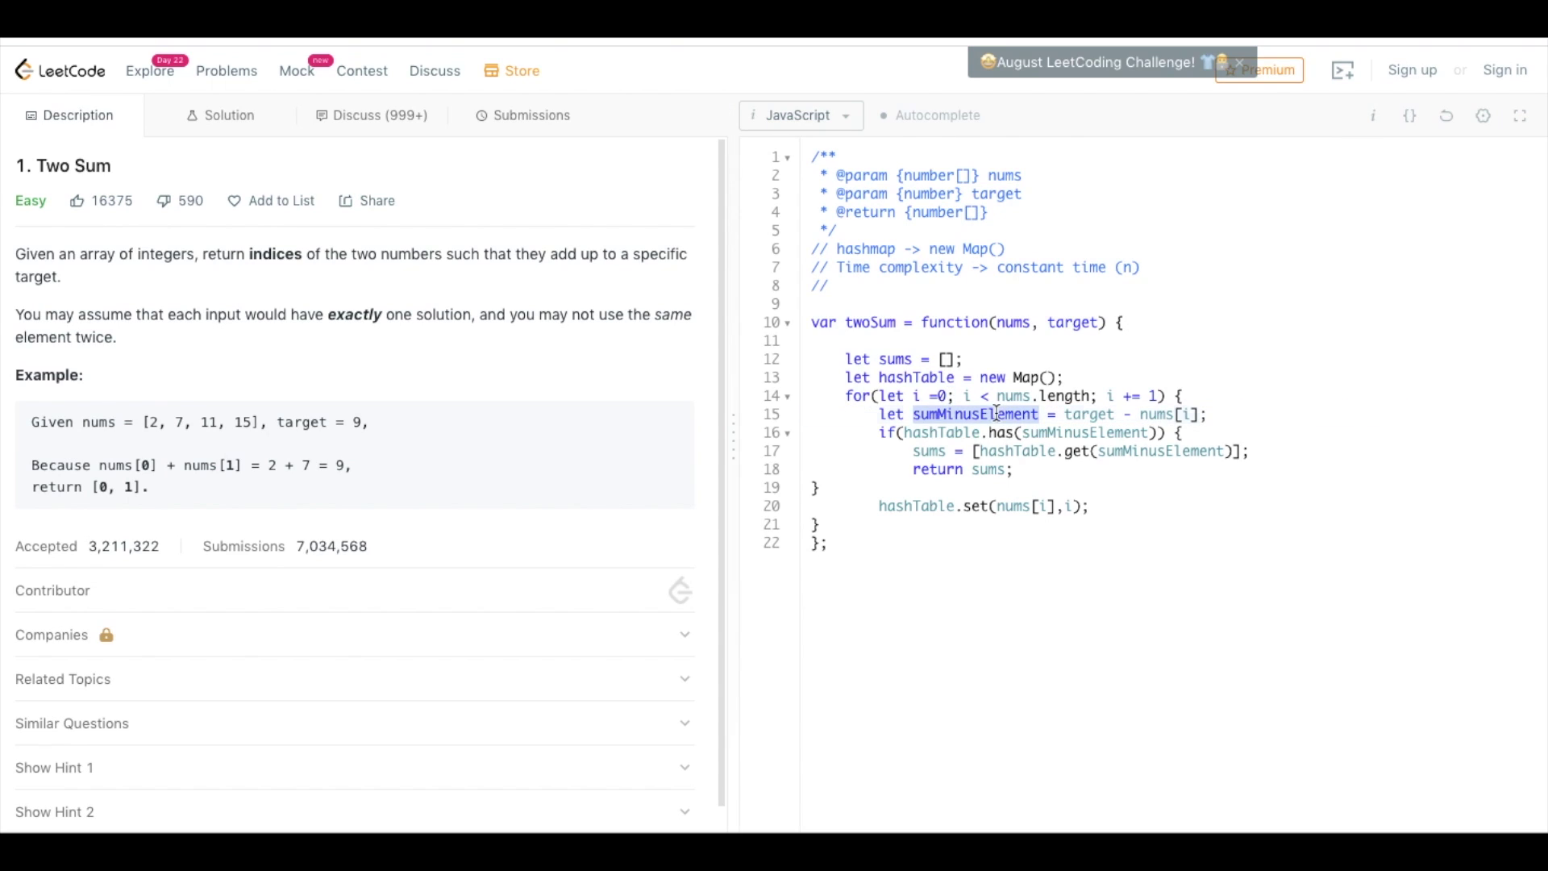
double_click(1089, 413)
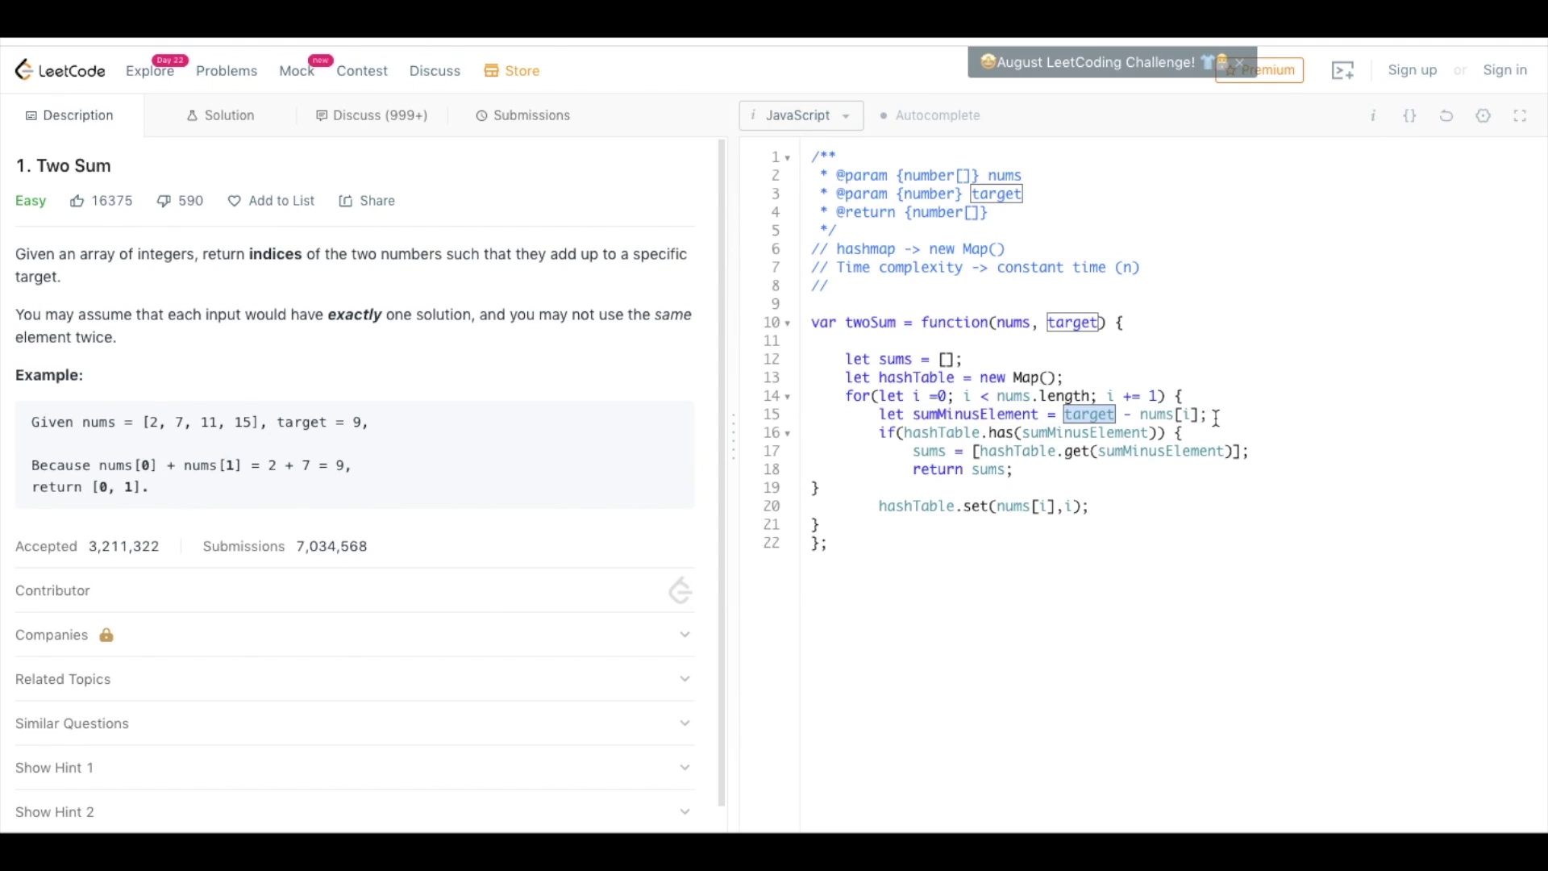
double_click(1220, 416)
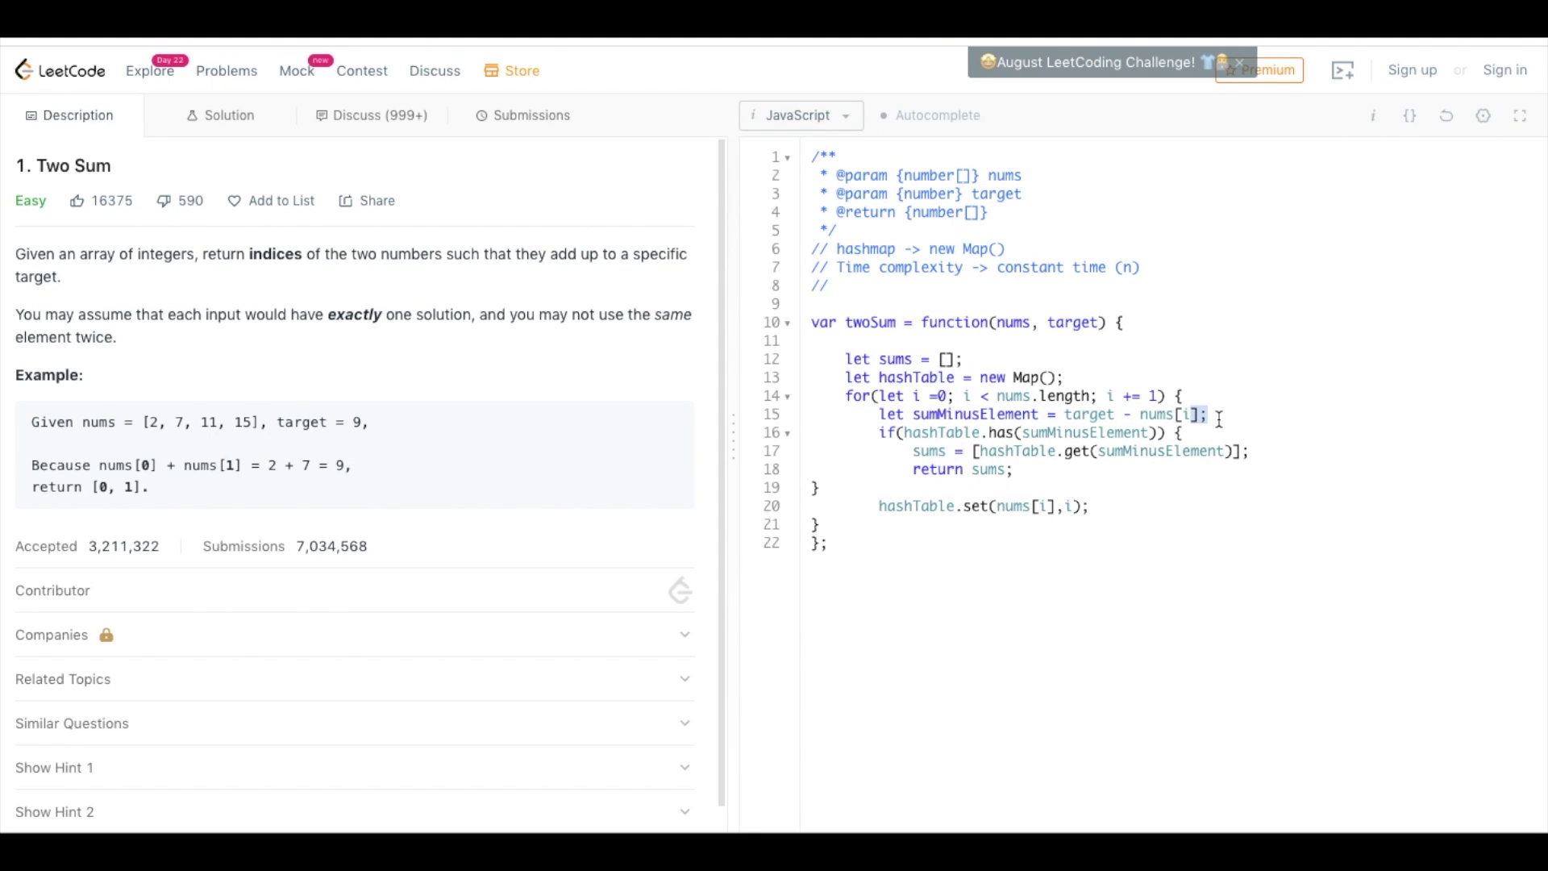
double_click(994, 433)
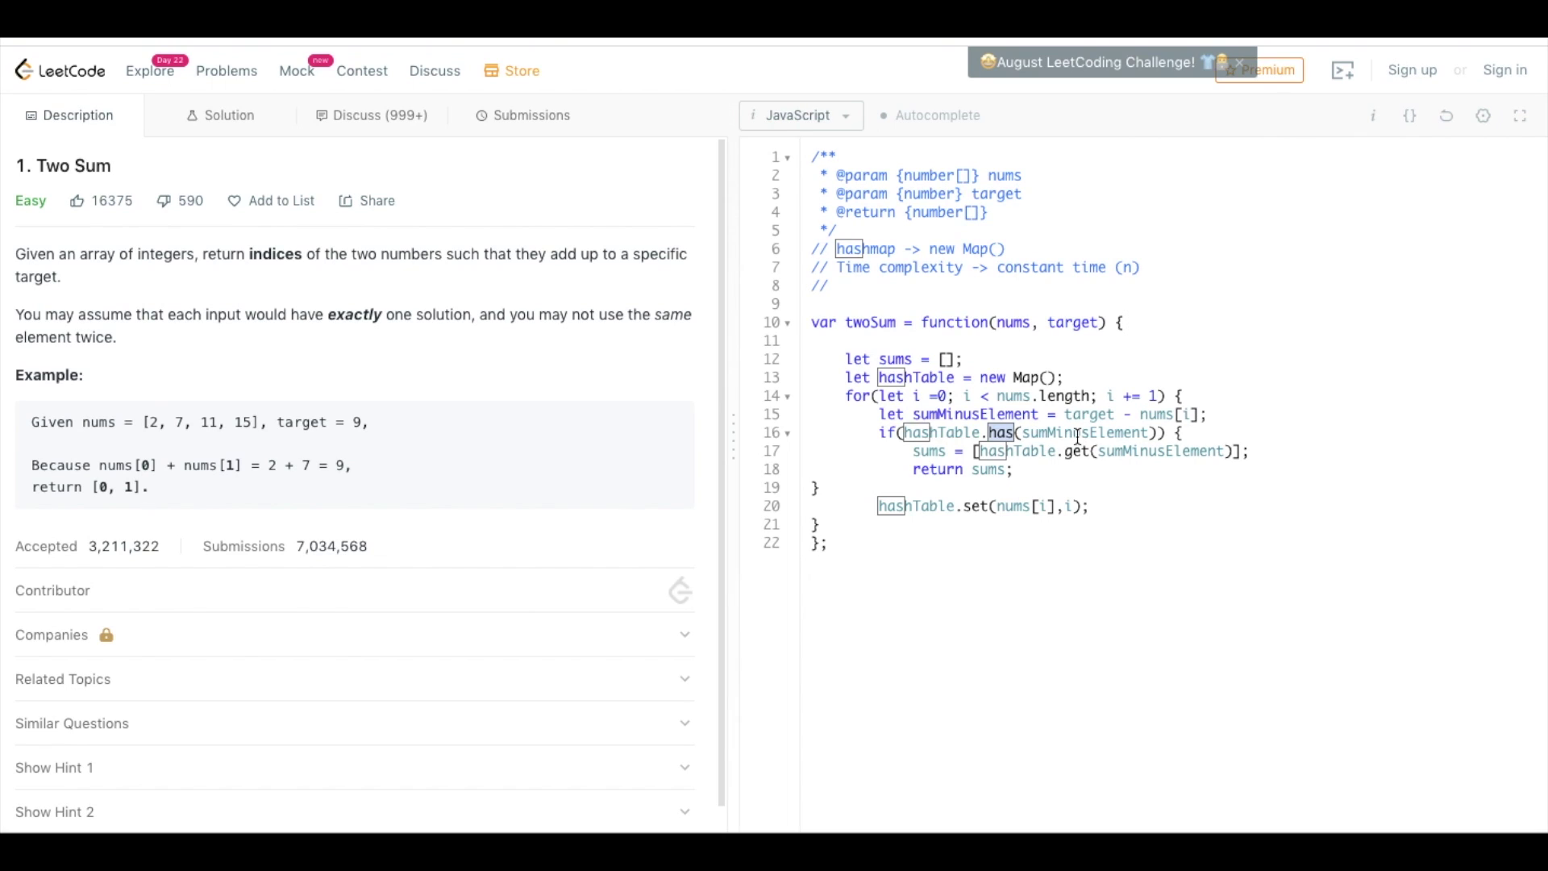
click(1079, 433)
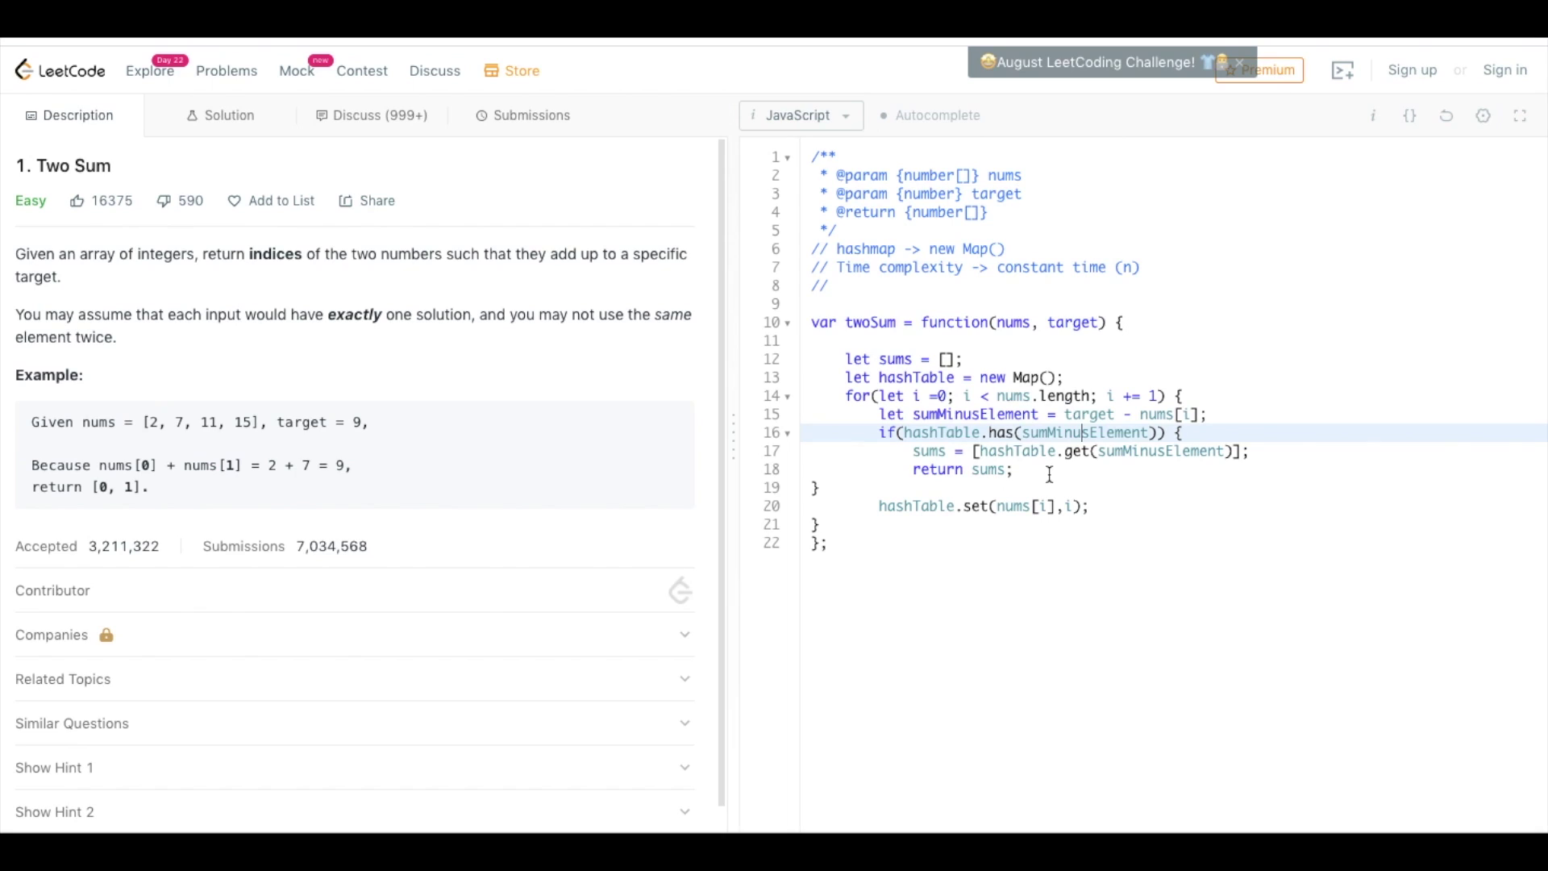
click(888, 532)
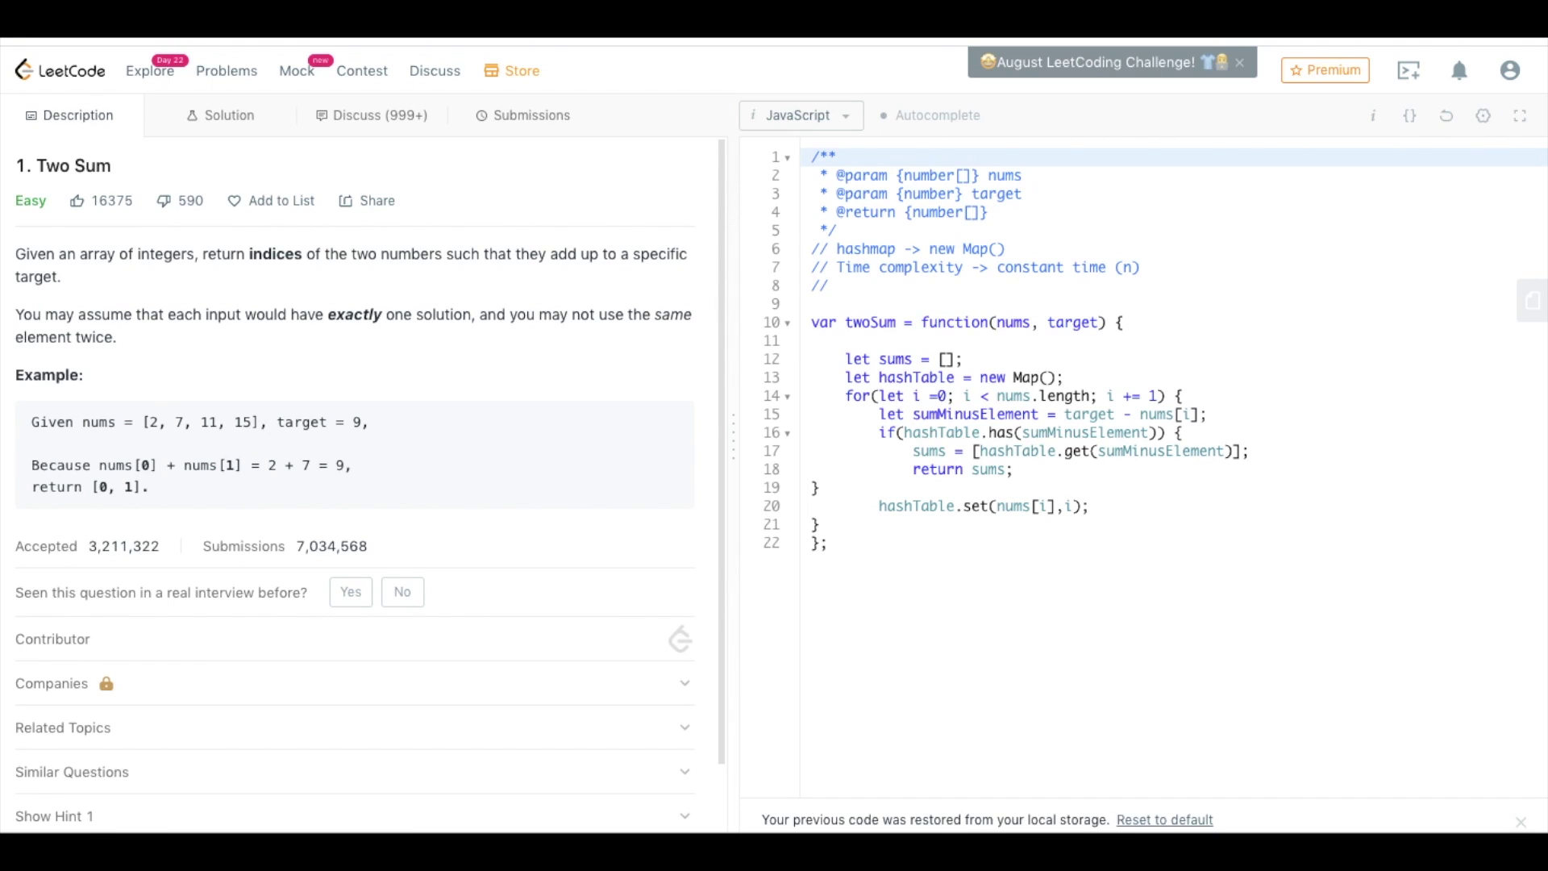
Run the code on the example case, getting Wrong Answer [0] instead of [0,1]
key(ctrl+apostrophe)
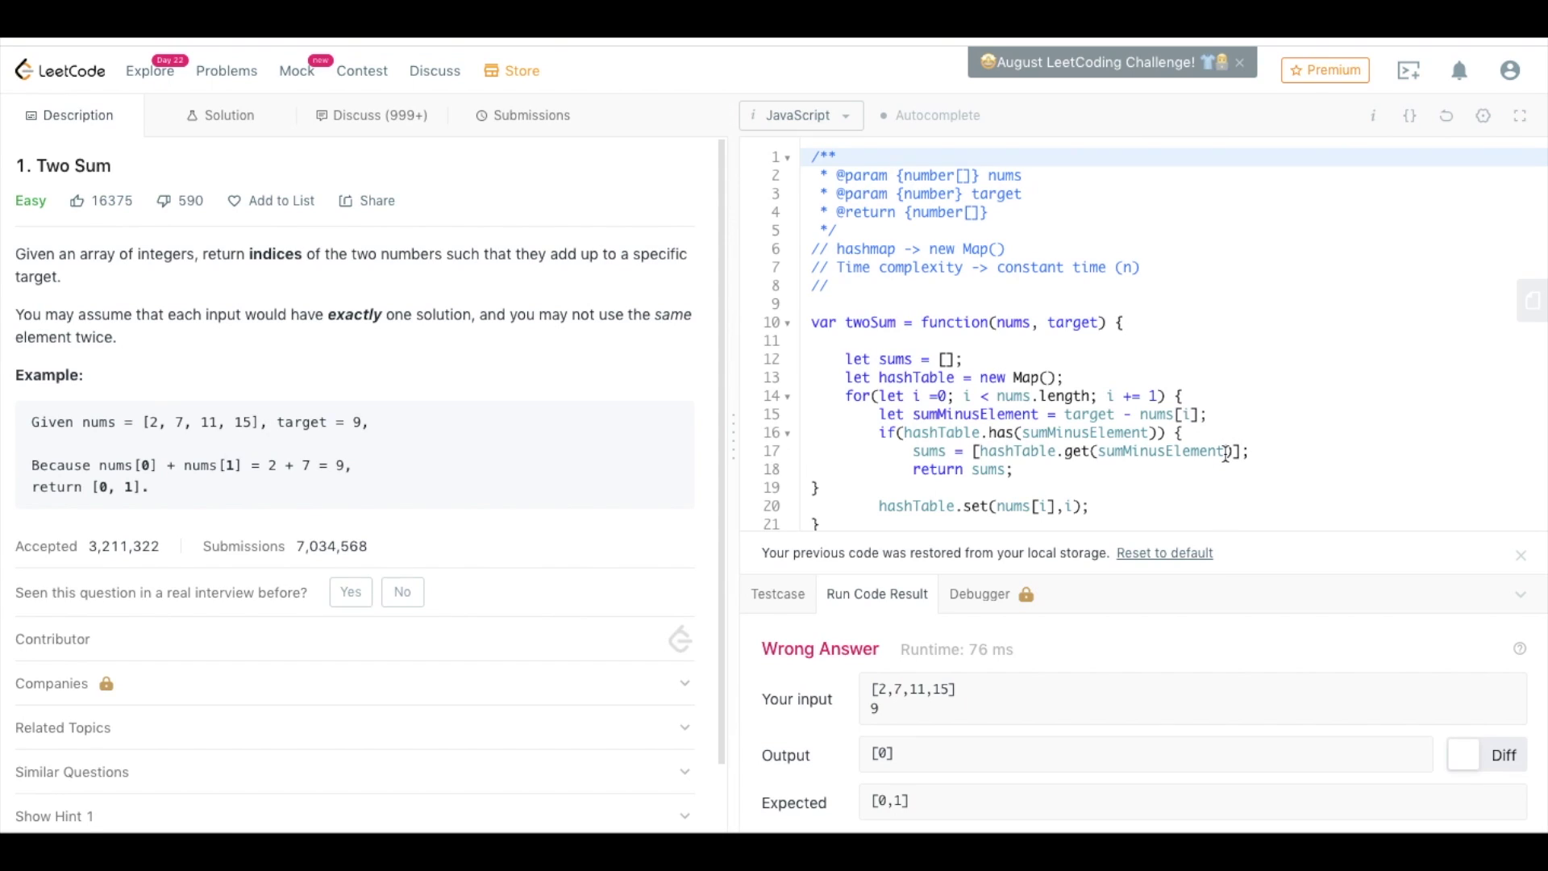
Change the returned array to [hashTable.get(sumMinusElement), i] and rerun, getting Accepted
click(1234, 452)
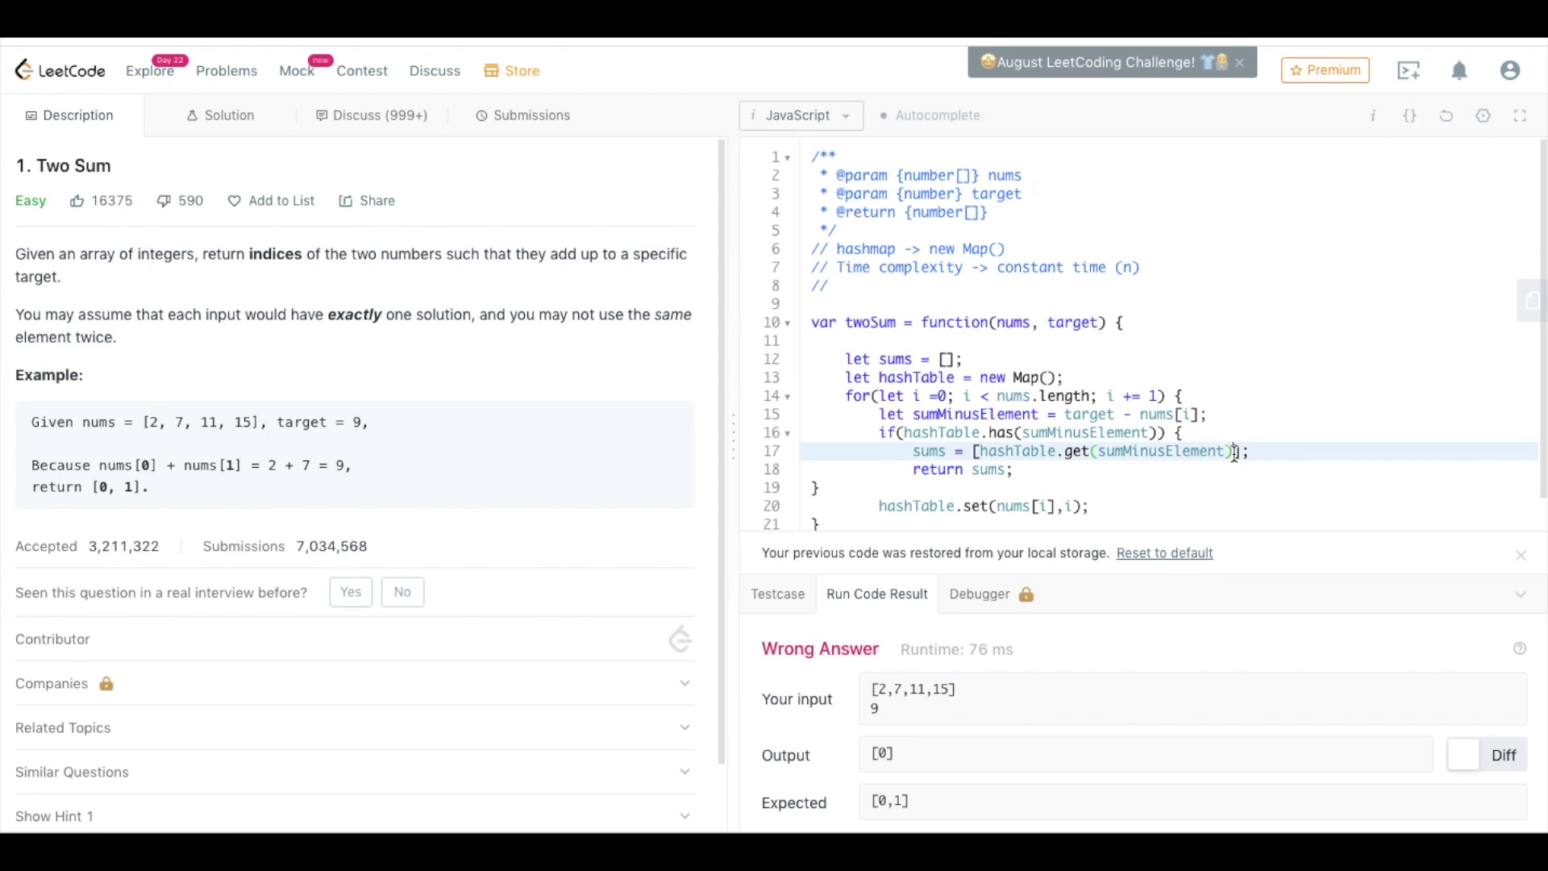
text(,)
text(i)
scroll(1121, 480, down, 1)
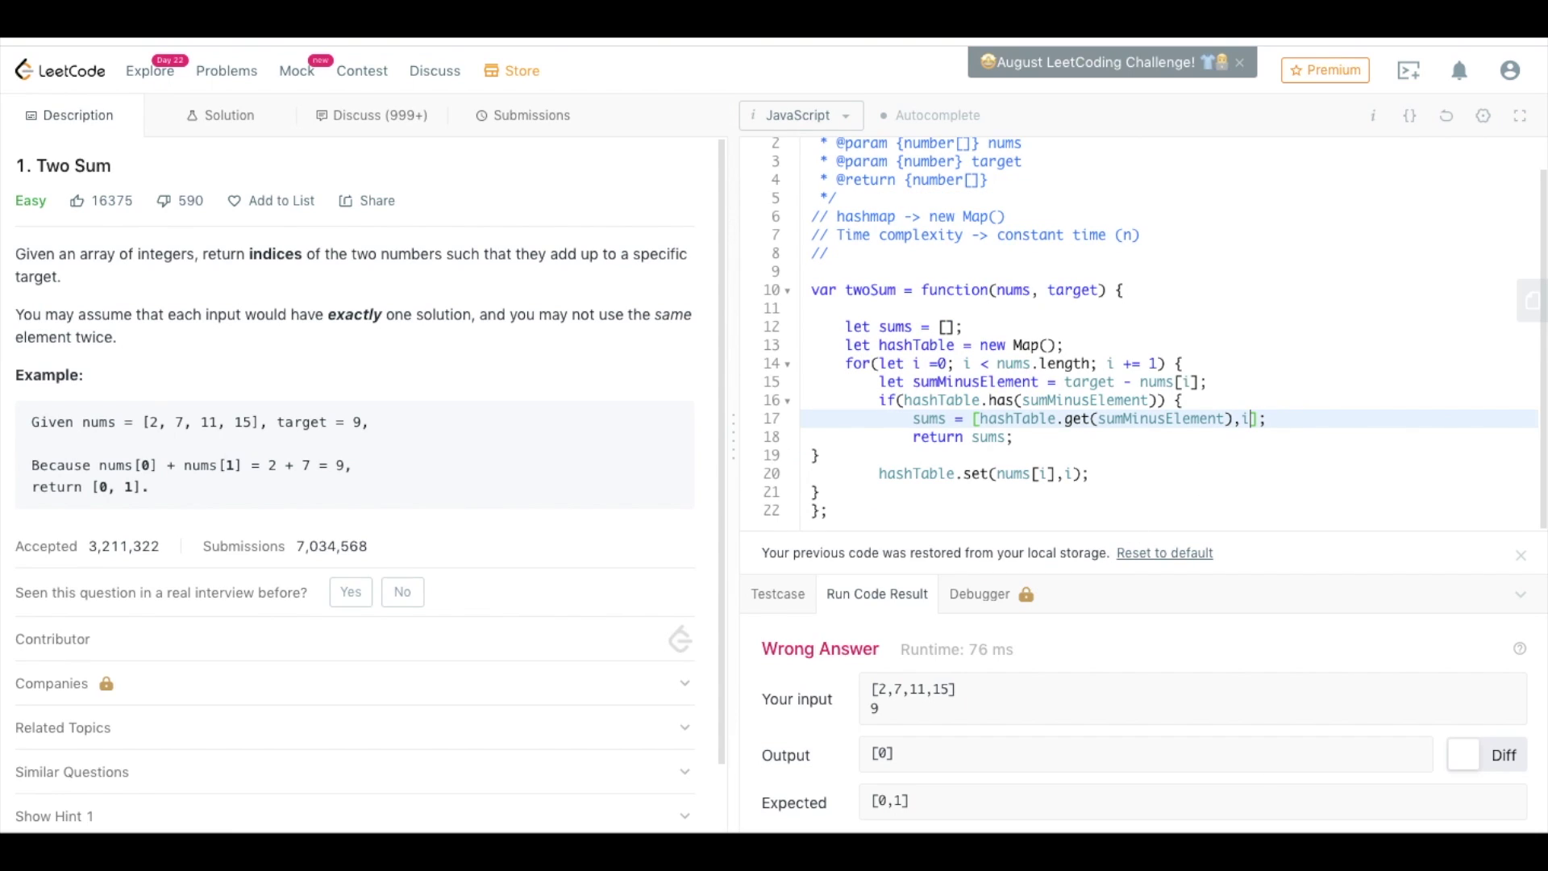
key(ctrl+apostrophe)
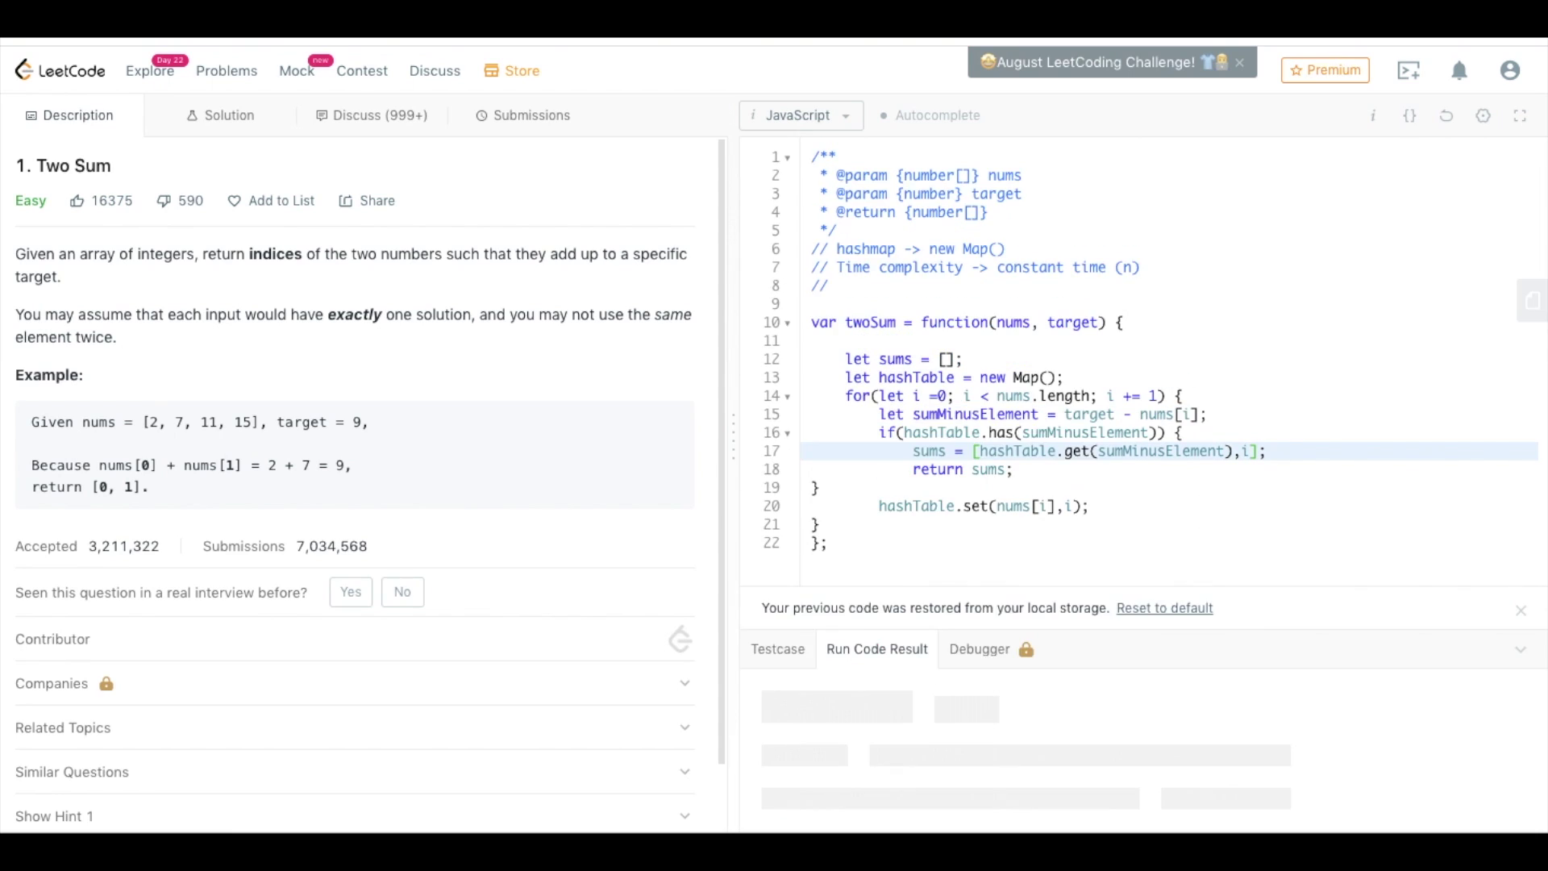